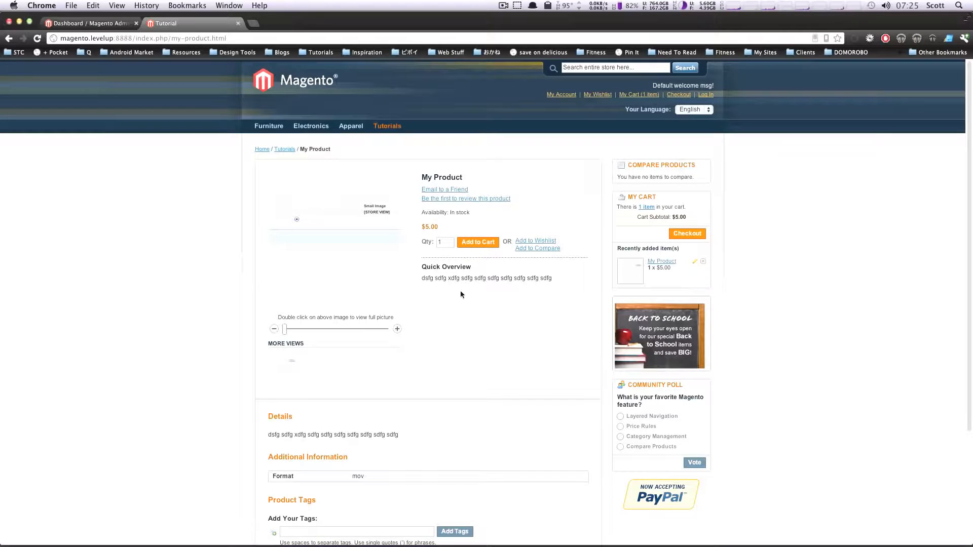
scroll(391, 442, down, 2)
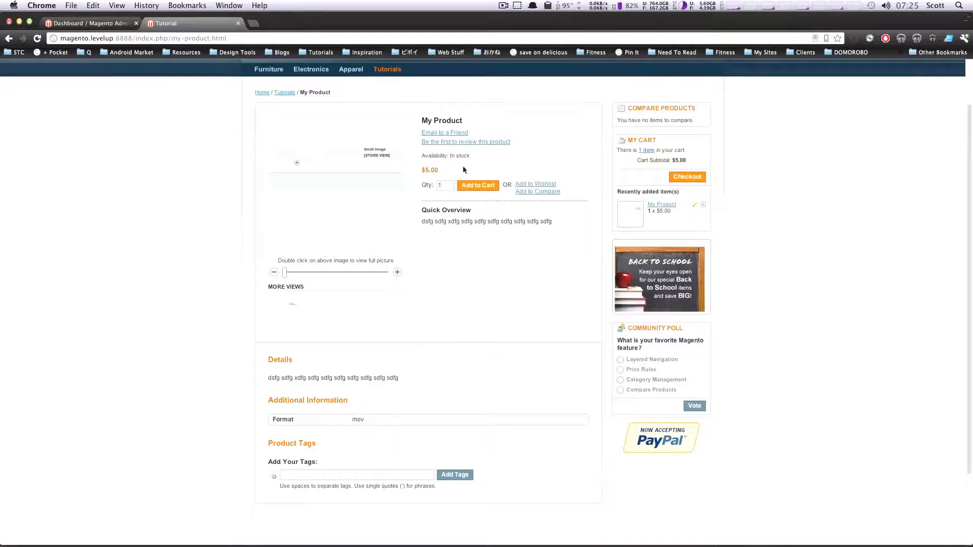
scroll(533, 199, up, 2)
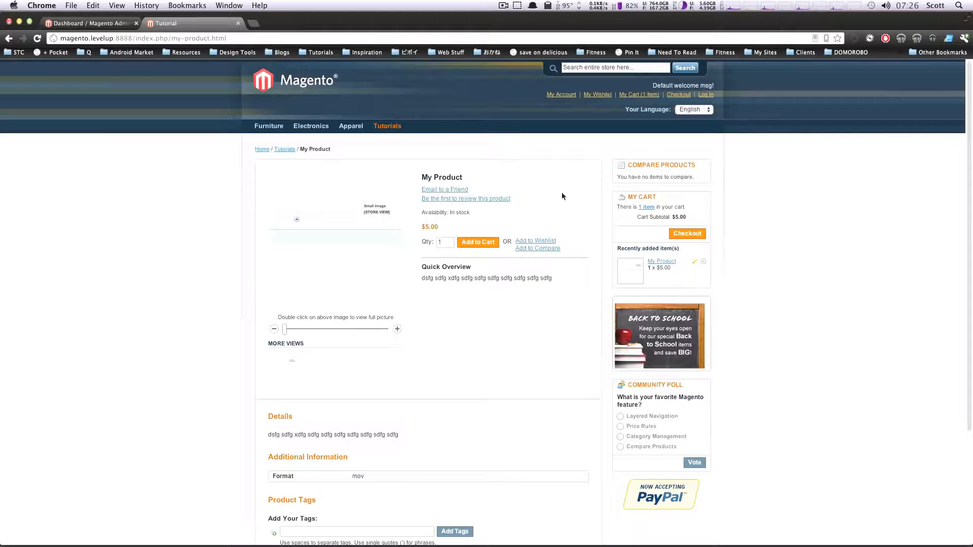
scroll(431, 370, down, 4)
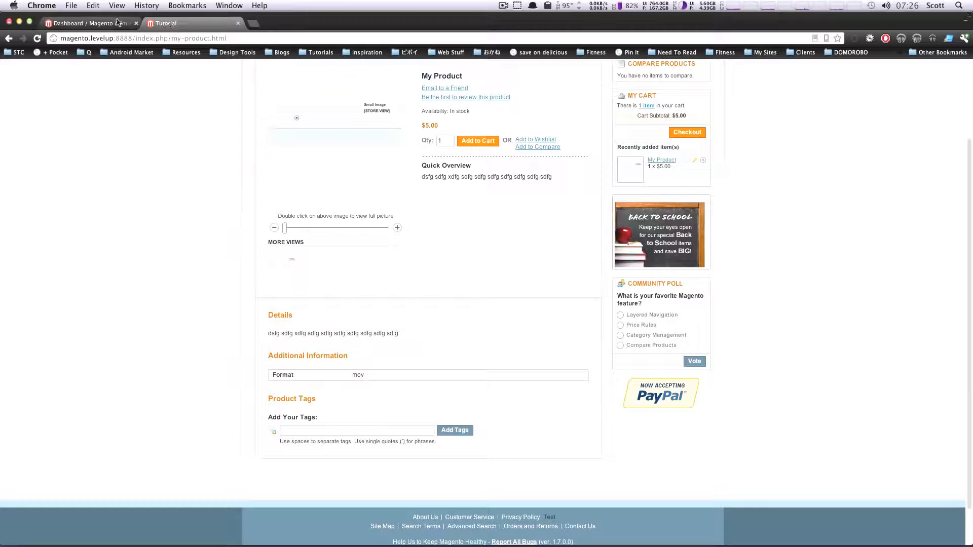
Switch to the Magento admin and try to start a new Configurable Product using the Tutorials attribute set
click(96, 24)
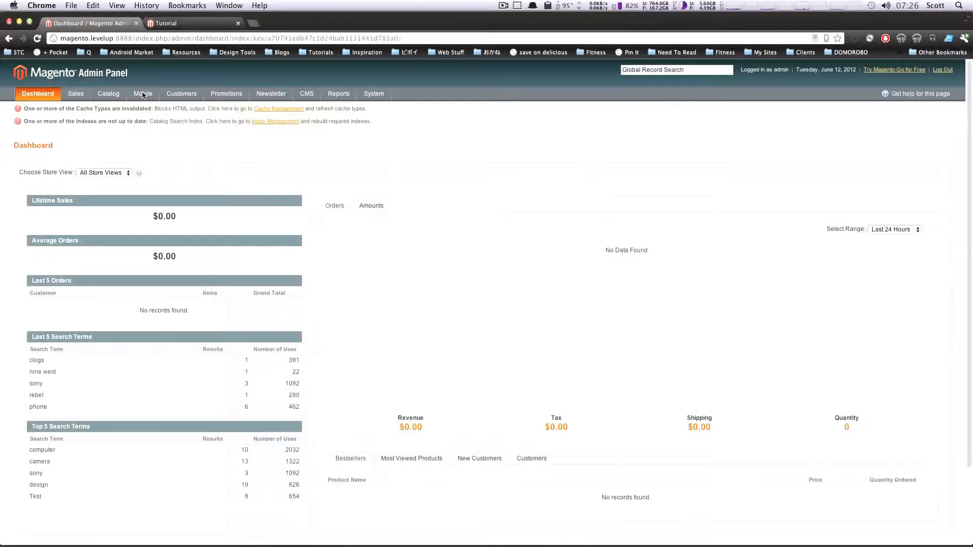
mouse_move(110, 95)
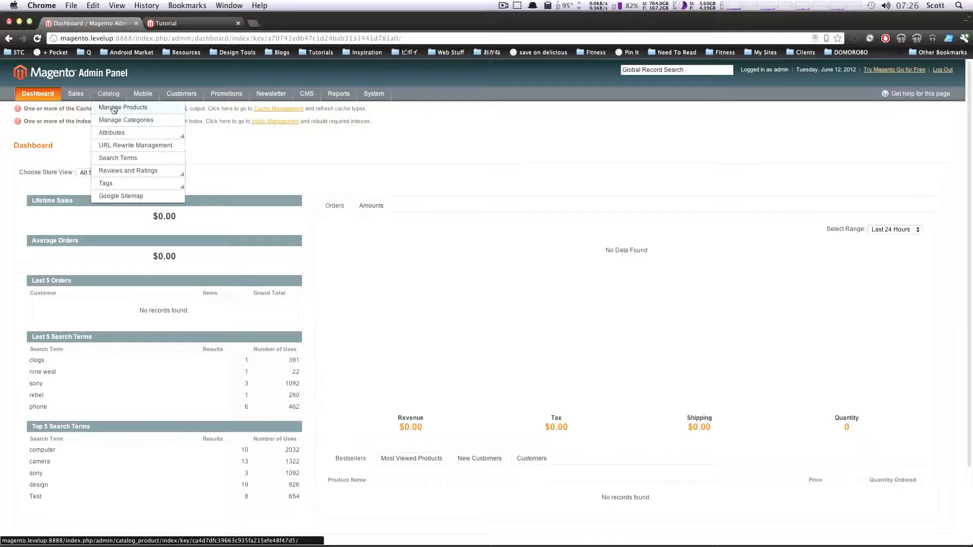
click(114, 108)
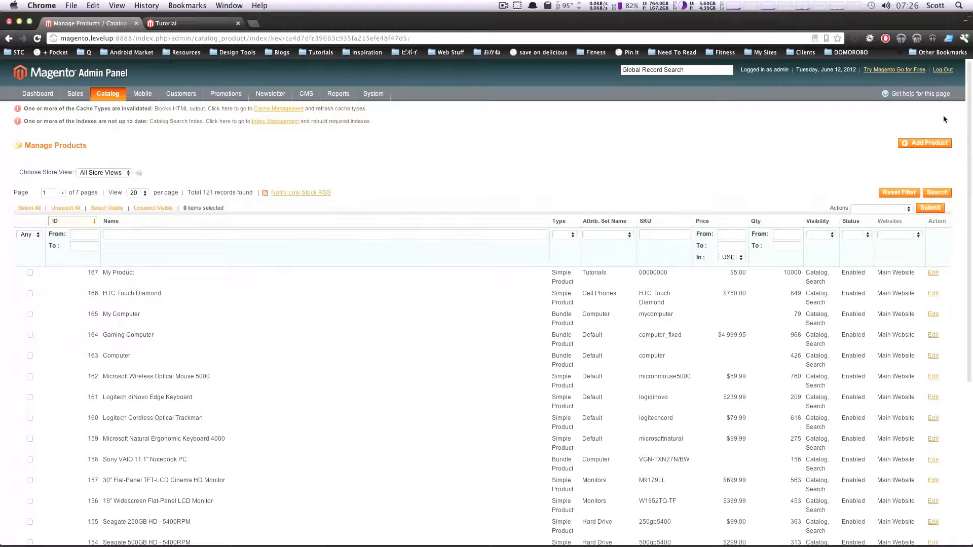
click(924, 144)
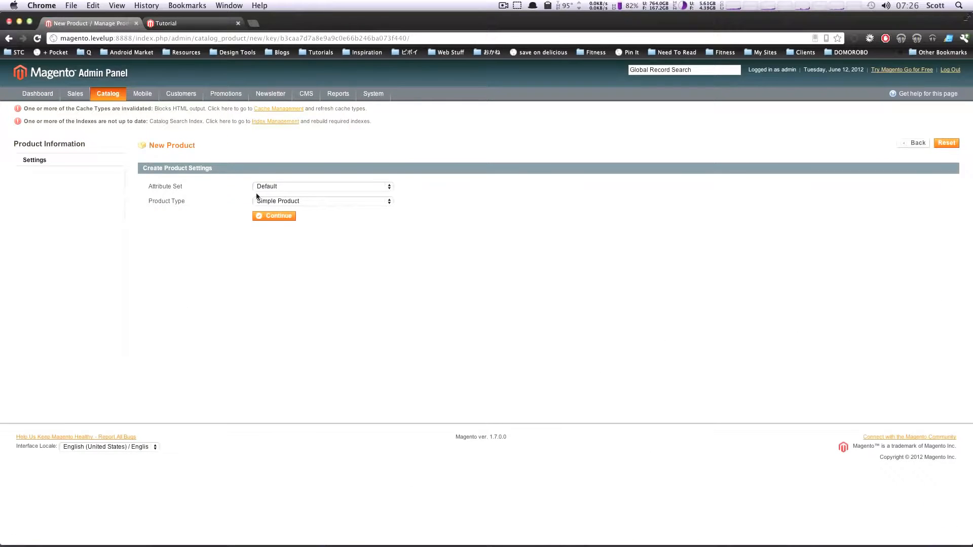
click(261, 201)
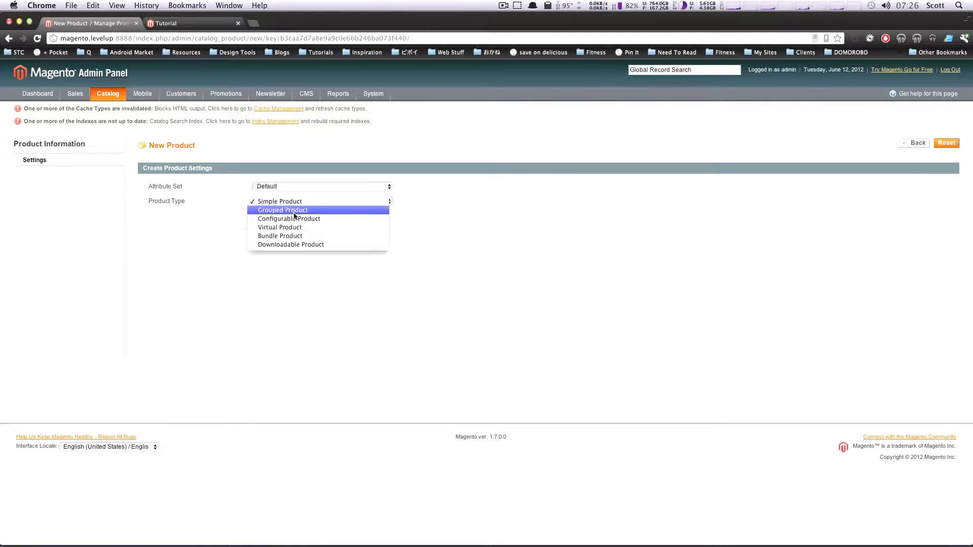
click(315, 219)
click(315, 187)
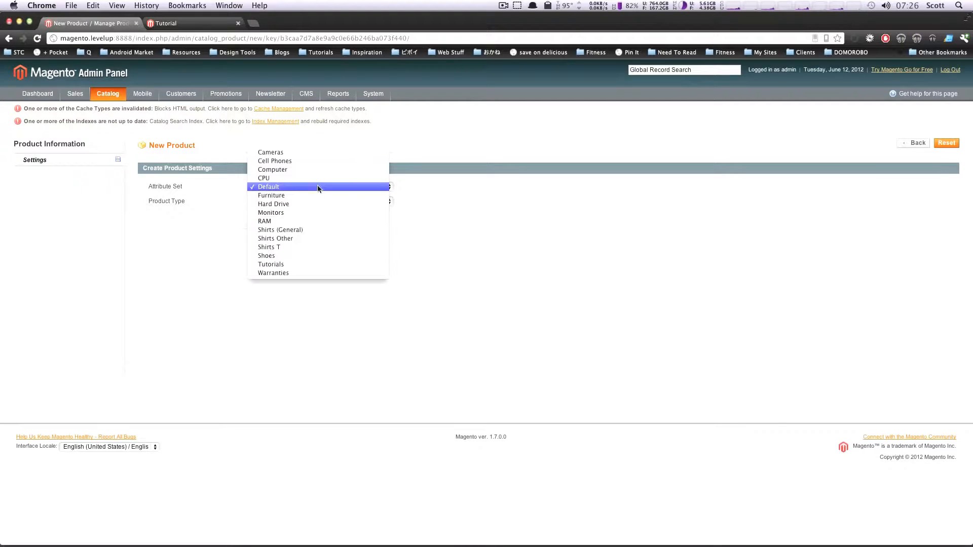
click(316, 265)
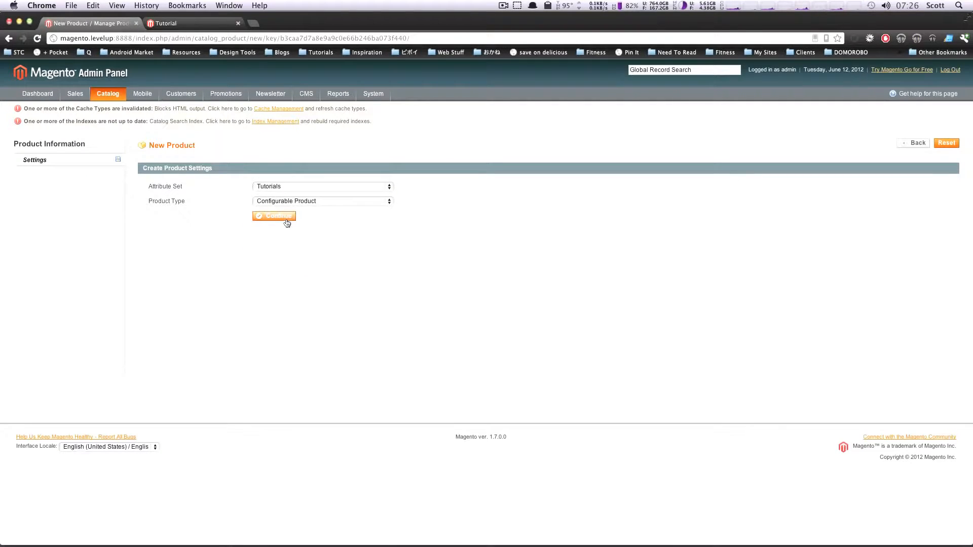
click(275, 216)
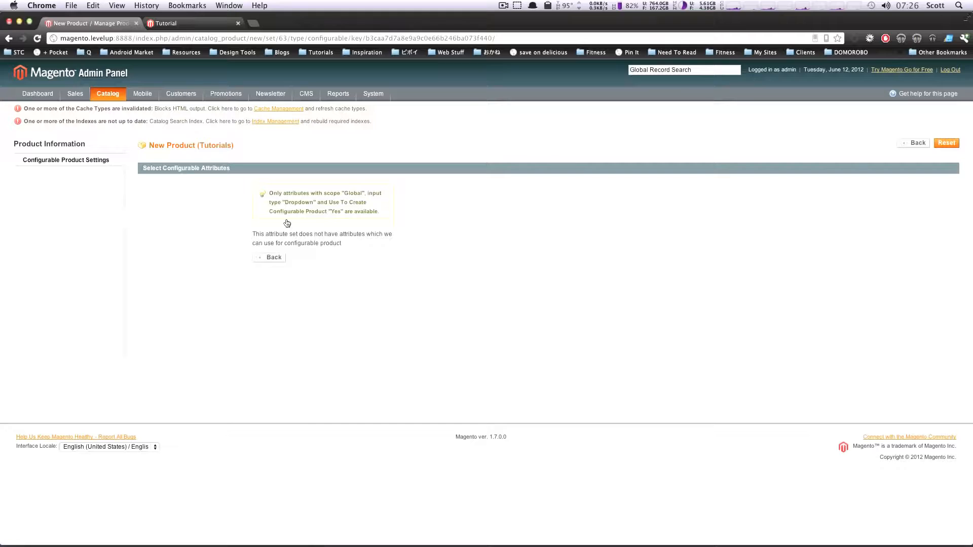
Read which scope, input type and configurable-product setting an attribute needs to be usable for a configurable product
drag(380, 213, 281, 200)
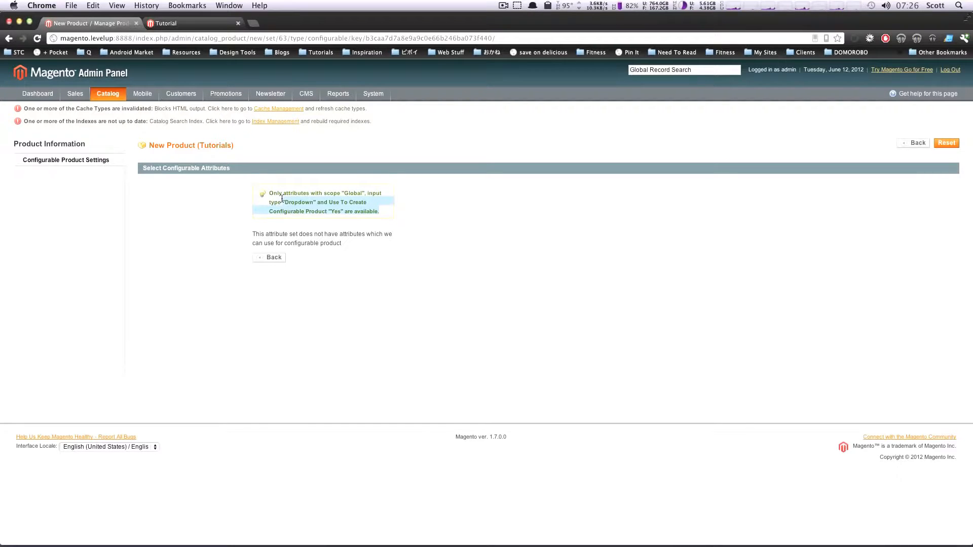
click(287, 233)
drag(397, 236, 260, 231)
click(354, 237)
click(391, 248)
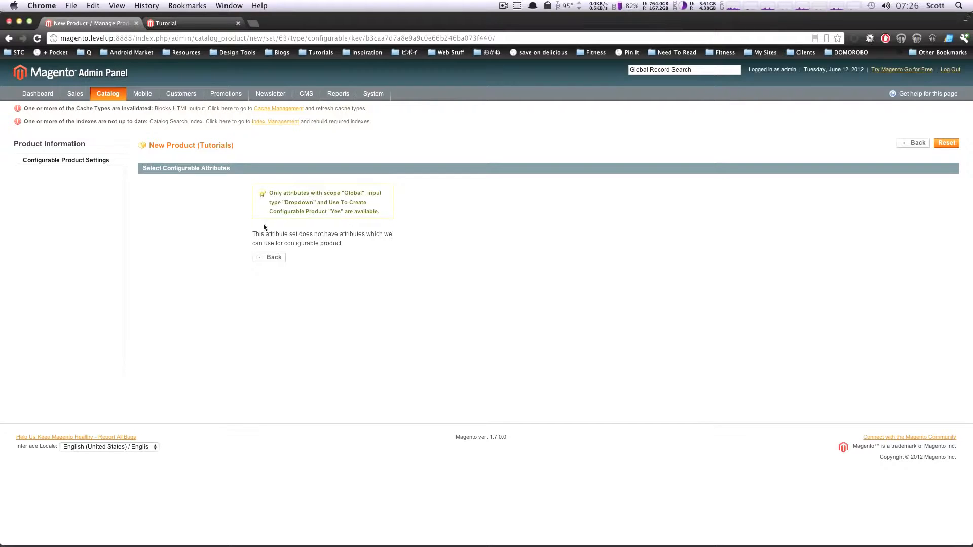
mouse_move(152, 97)
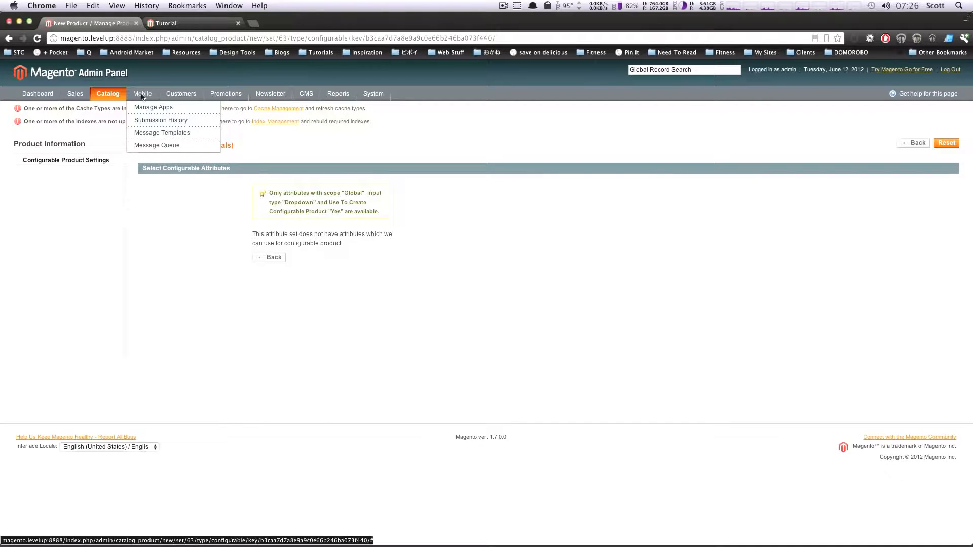
double_click(290, 203)
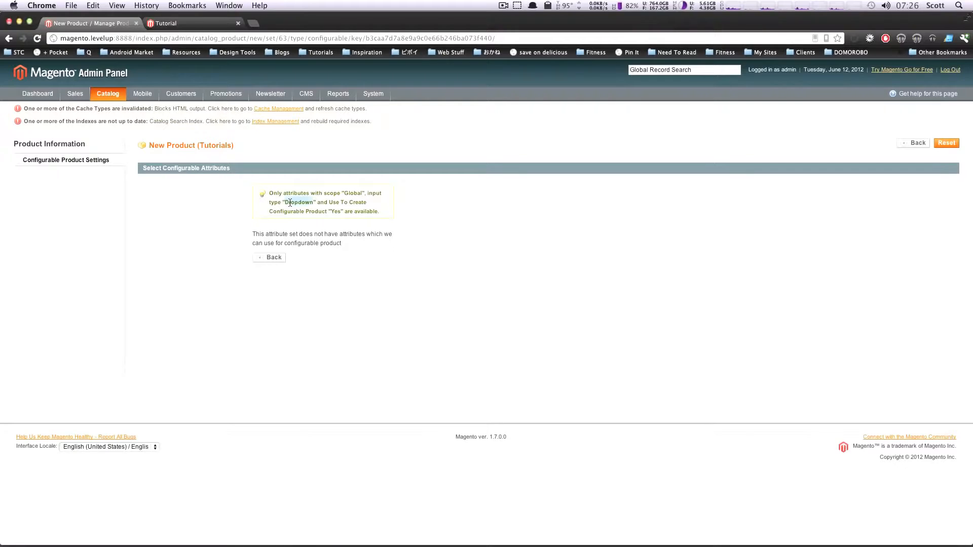
double_click(352, 193)
click(335, 210)
Open the Format attribute from the catalog's product attributes and set its scope to Global
mouse_move(116, 97)
mouse_move(125, 133)
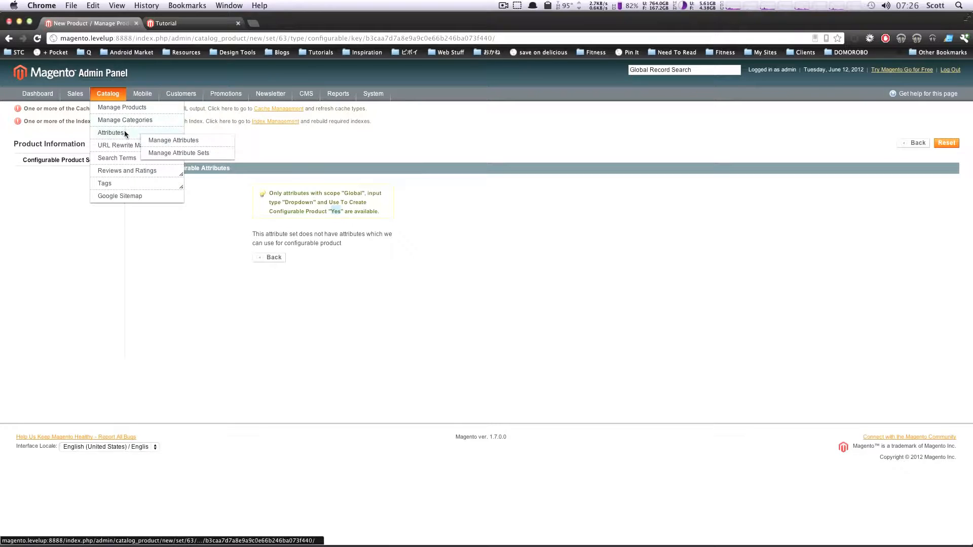
click(191, 142)
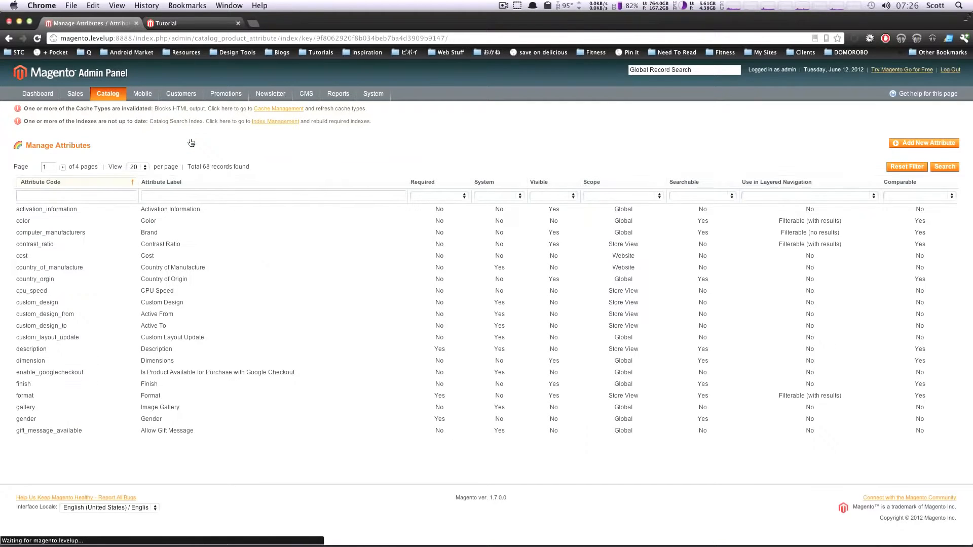
click(81, 395)
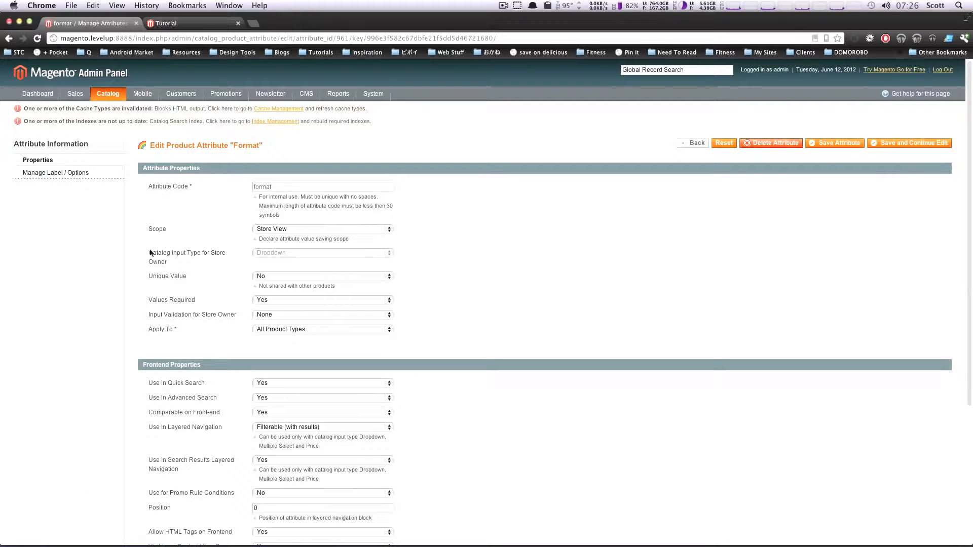
drag(149, 253, 224, 252)
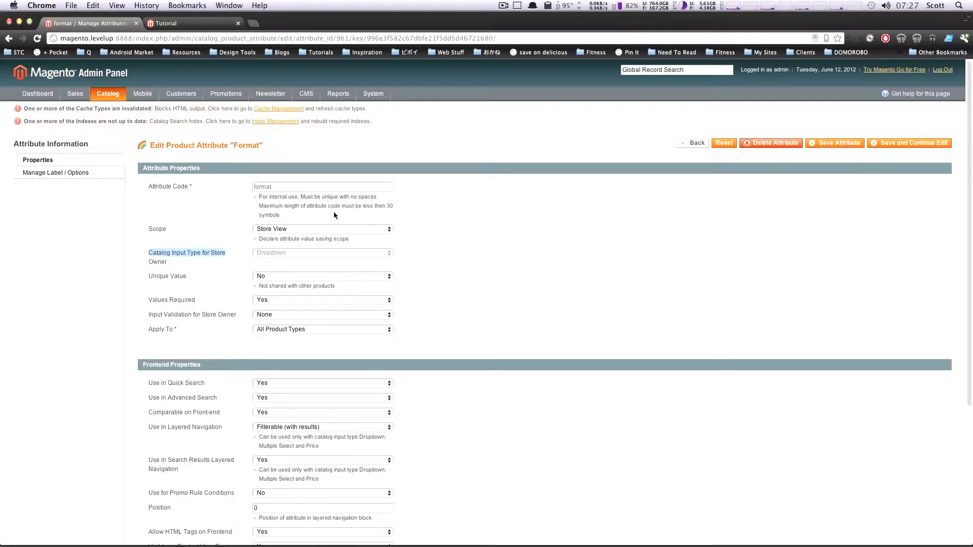
click(272, 231)
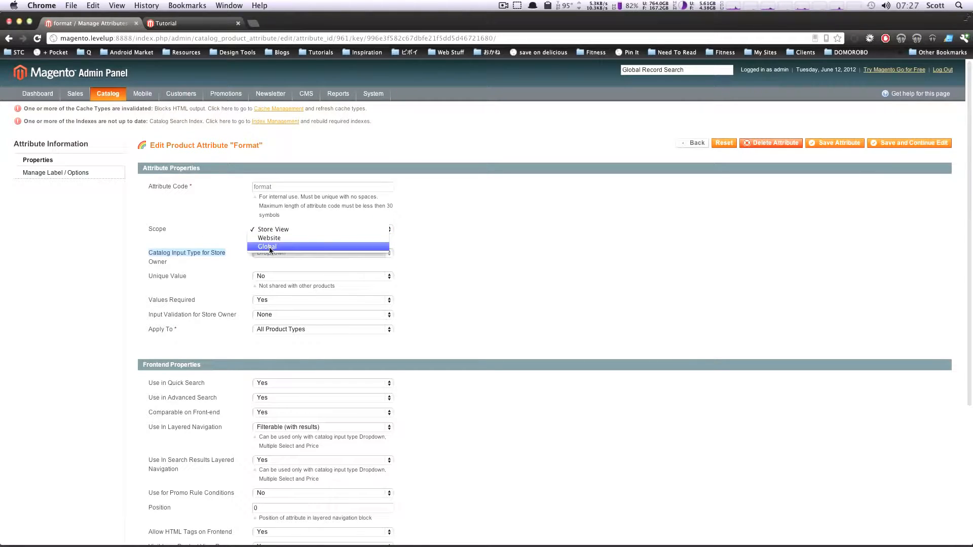
click(270, 247)
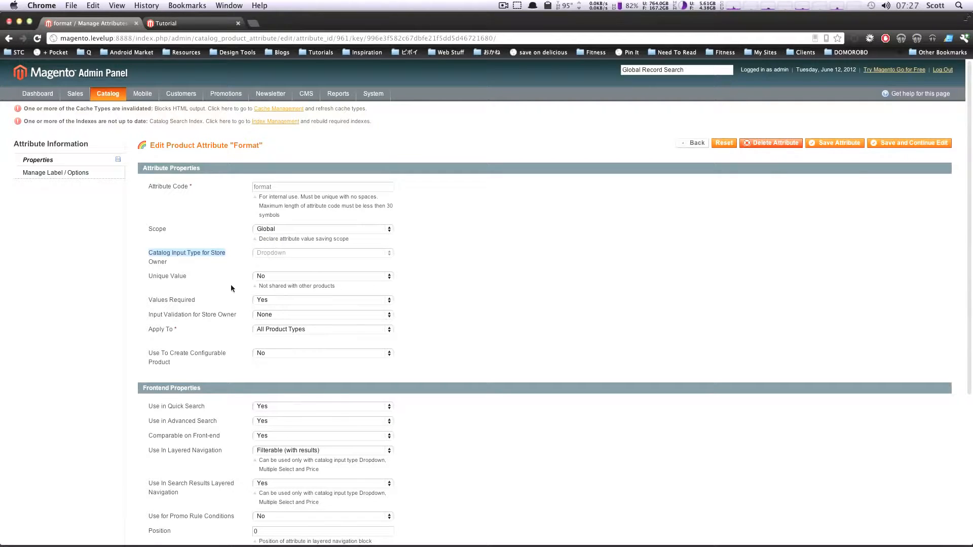
Set Use To Create Configurable Product to Yes for the Format attribute and save the attribute
scroll(230, 284, down, 2)
drag(148, 320, 215, 324)
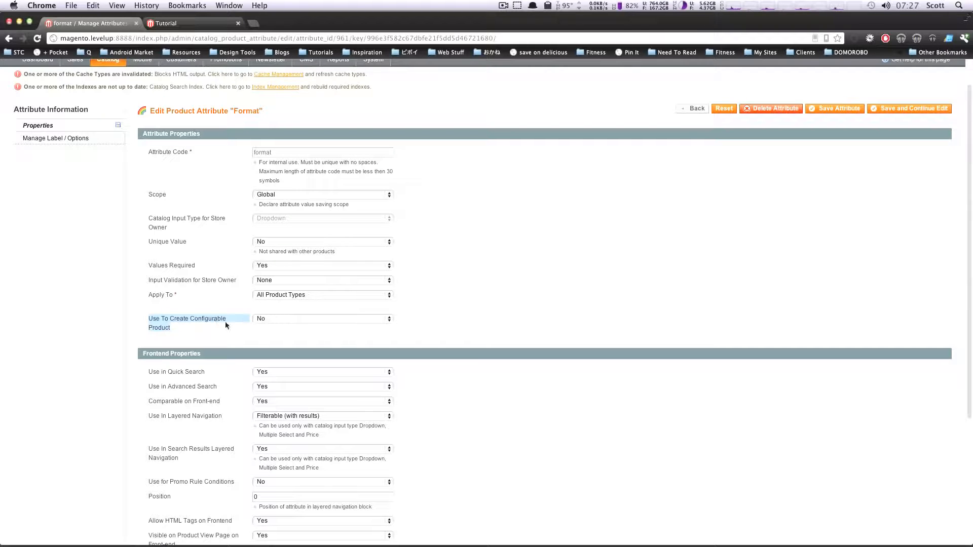
click(305, 317)
click(302, 309)
click(854, 111)
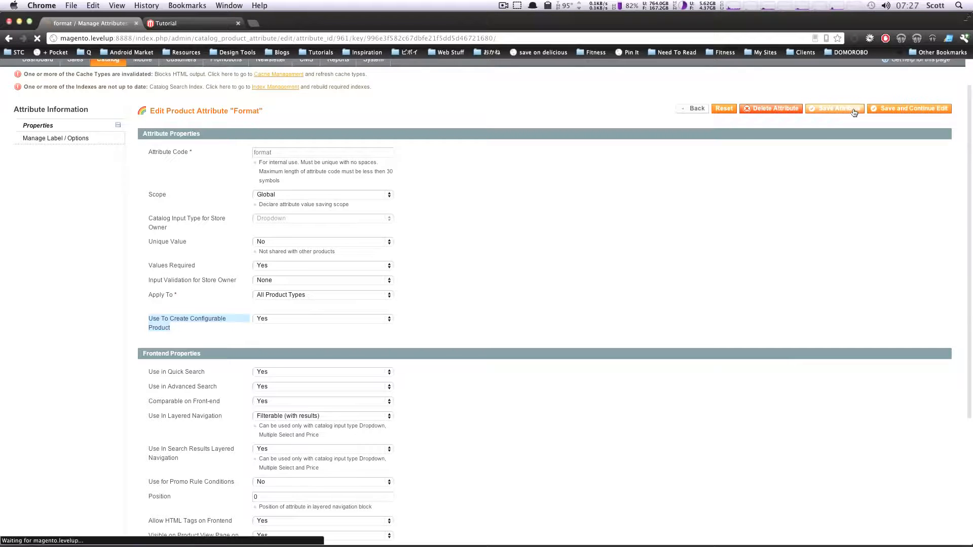
Start a new catalog product with the Tutorials attribute set and the Configurable Product type
mouse_move(100, 97)
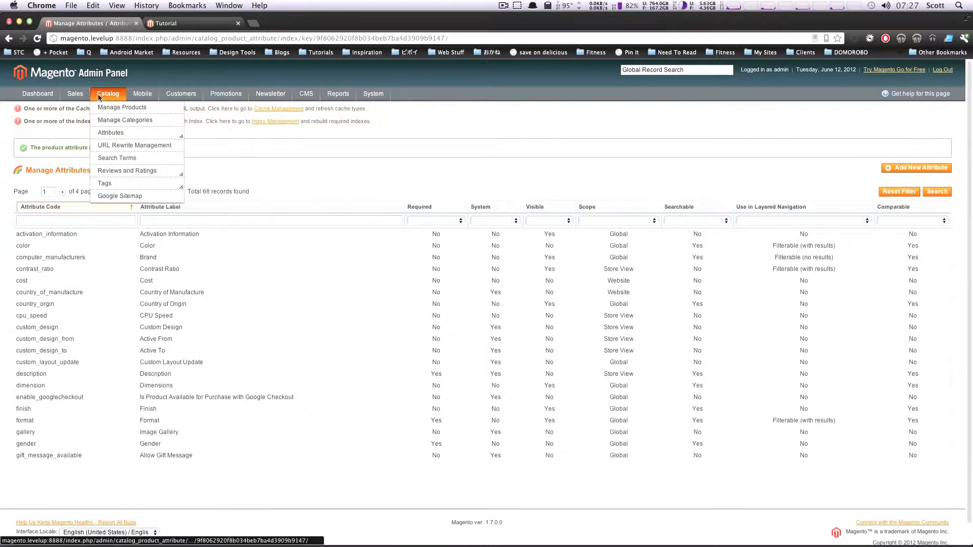
click(104, 108)
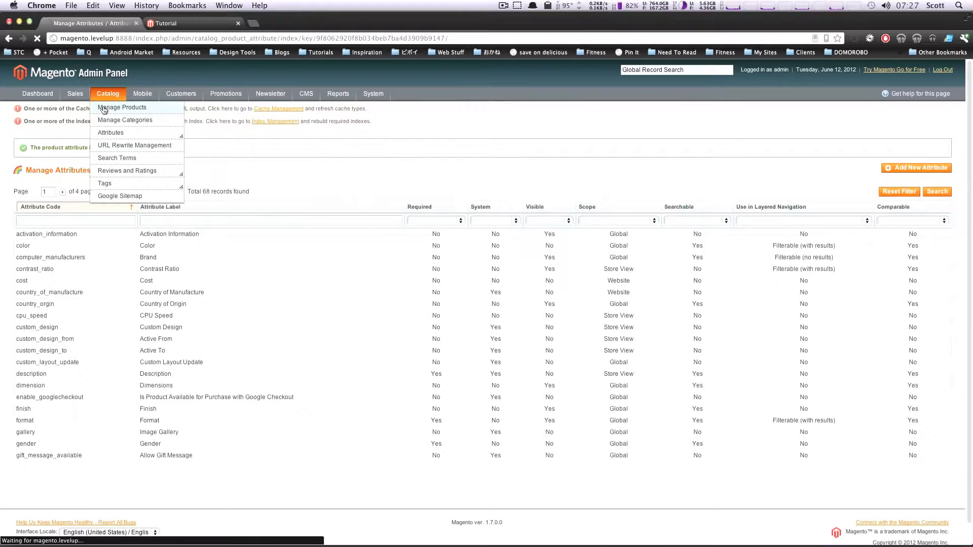
click(913, 147)
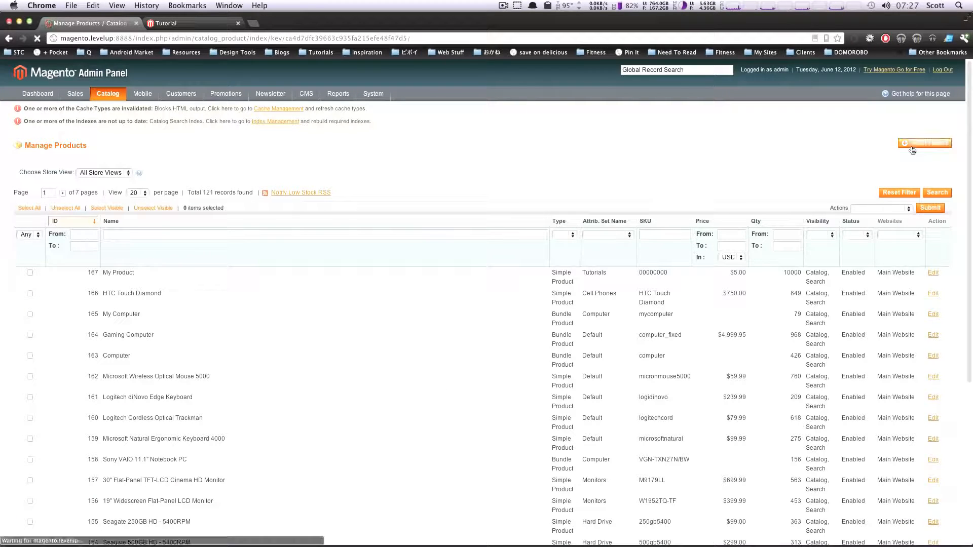
click(327, 187)
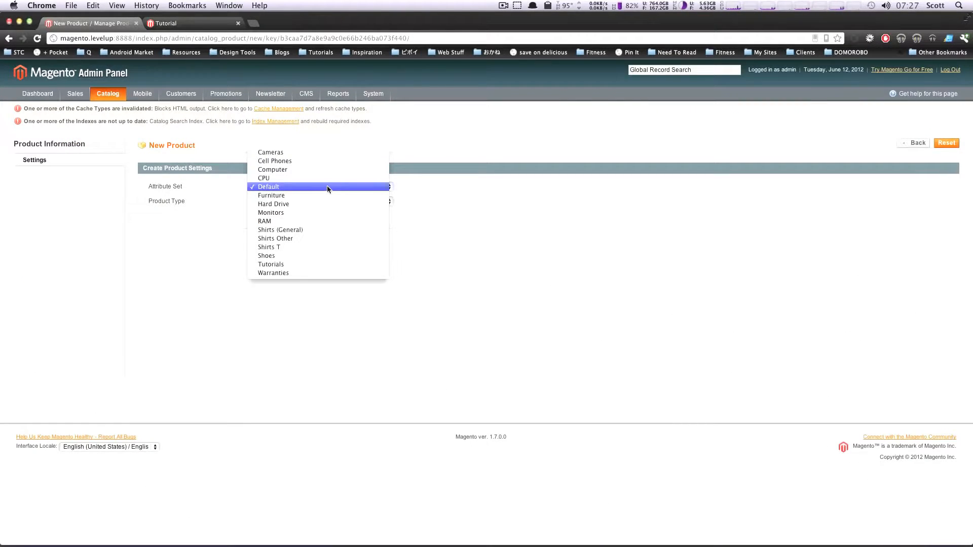
click(309, 264)
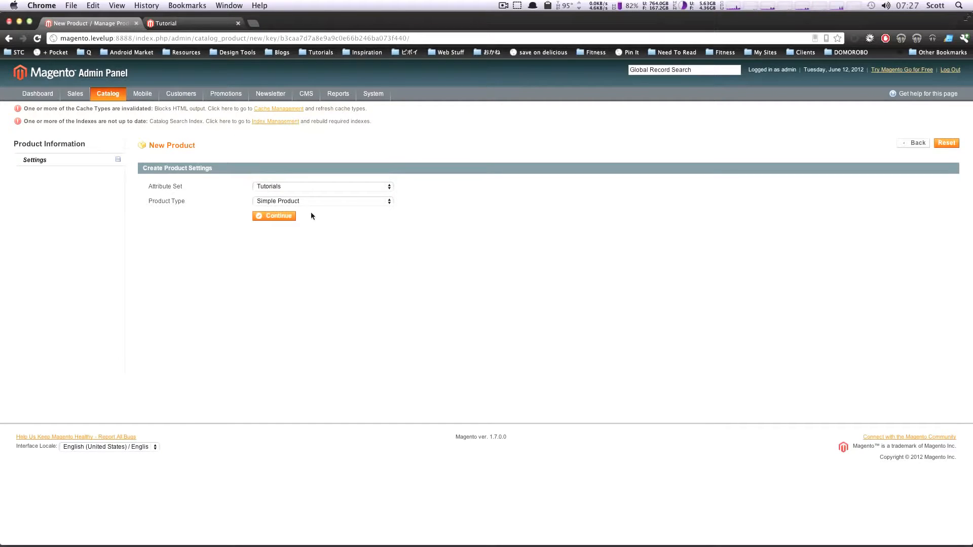
click(312, 201)
click(318, 221)
click(284, 215)
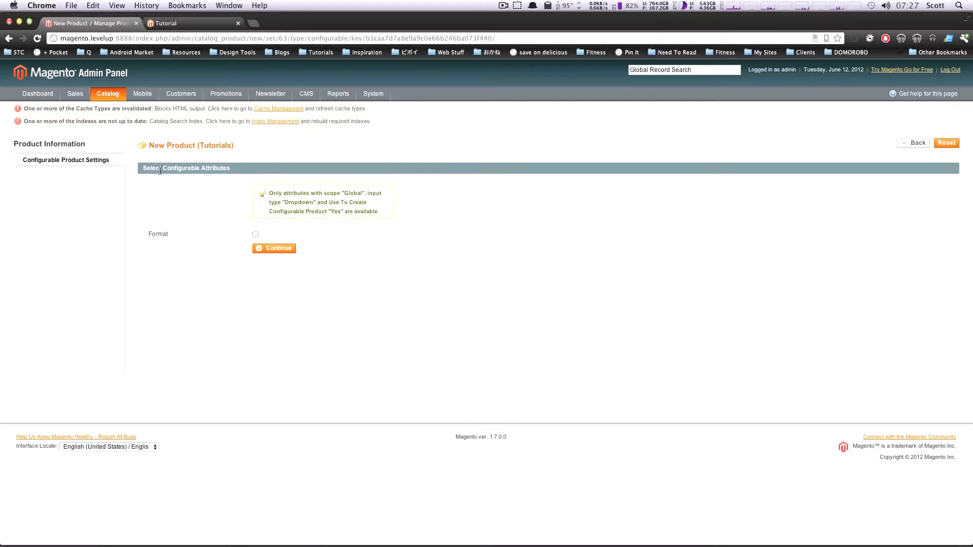
Choose Format as the configurable attribute and continue to the new product's details
drag(160, 171, 210, 166)
click(172, 242)
click(255, 234)
click(279, 249)
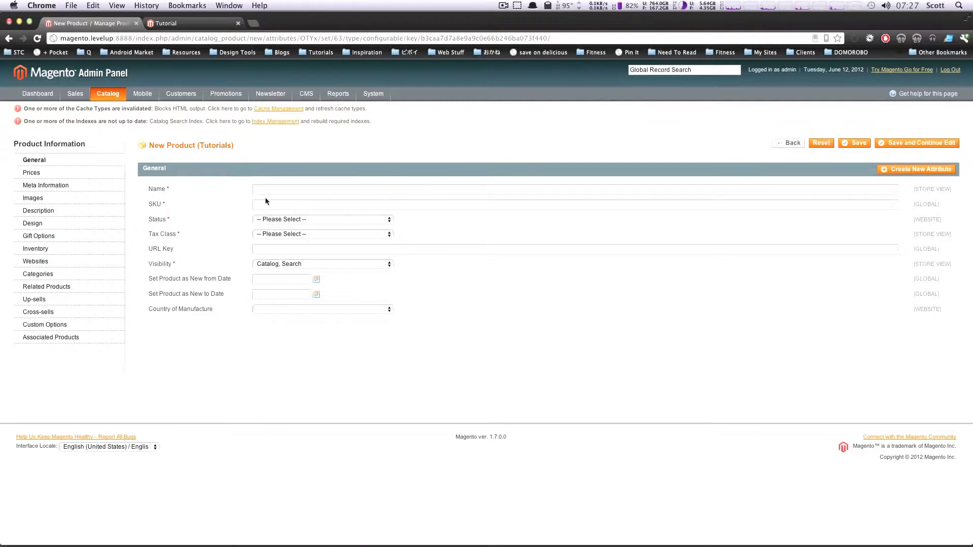
Name the product "New Tut 2" and set its SKU to 1111111
click(267, 191)
click(266, 191)
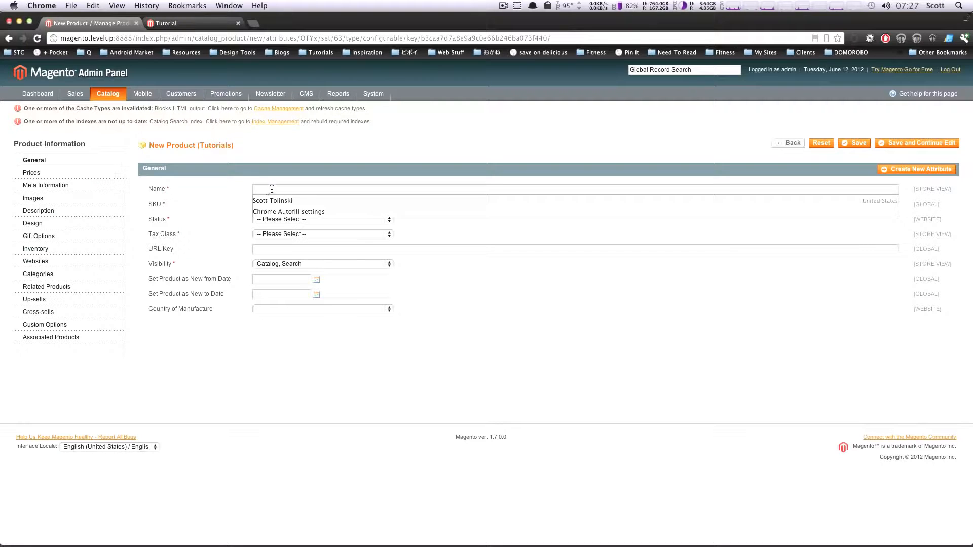
click(278, 177)
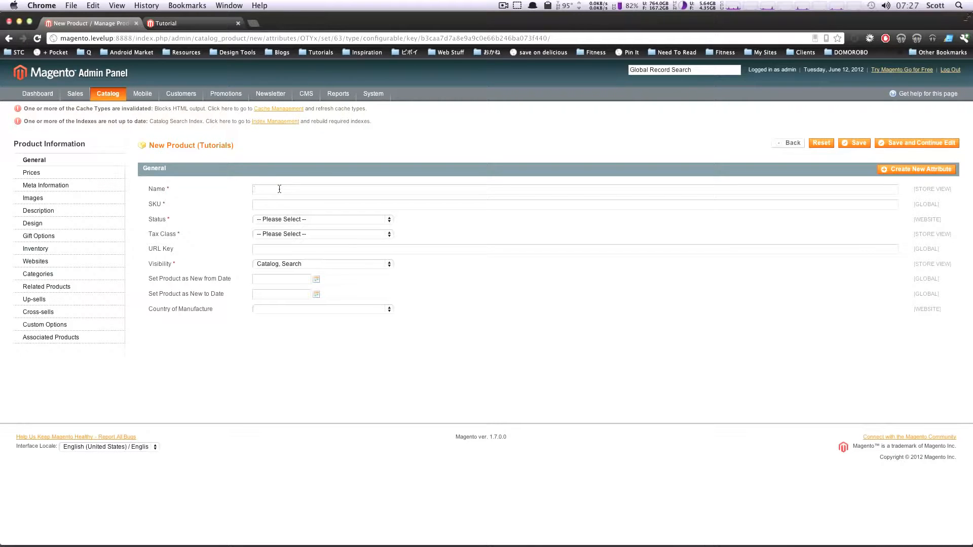
text(New Tu)
click(272, 206)
text(1111111)
Set the product's status to Enabled, tax class to None and visibility to Catalog, Search
click(273, 220)
click(273, 228)
click(274, 235)
click(280, 252)
click(281, 251)
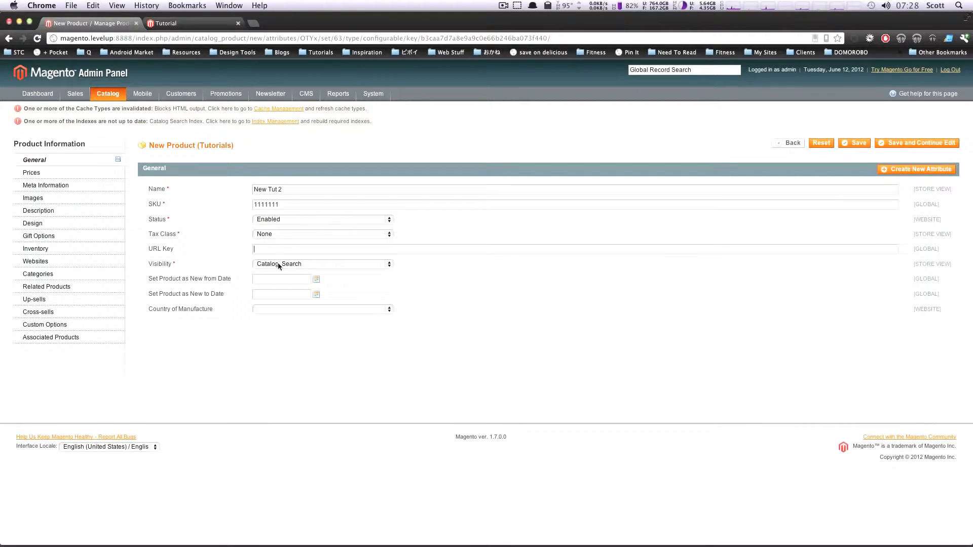
click(278, 264)
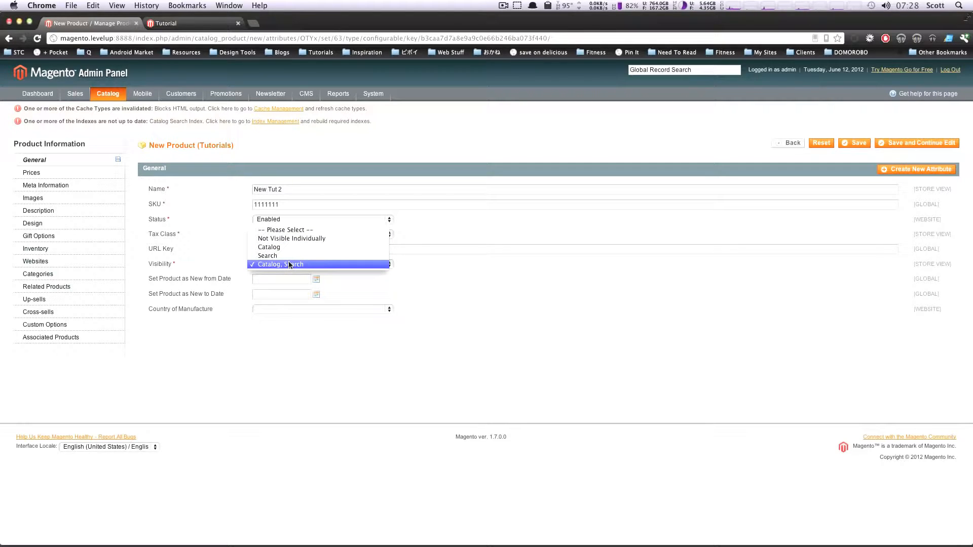
click(306, 265)
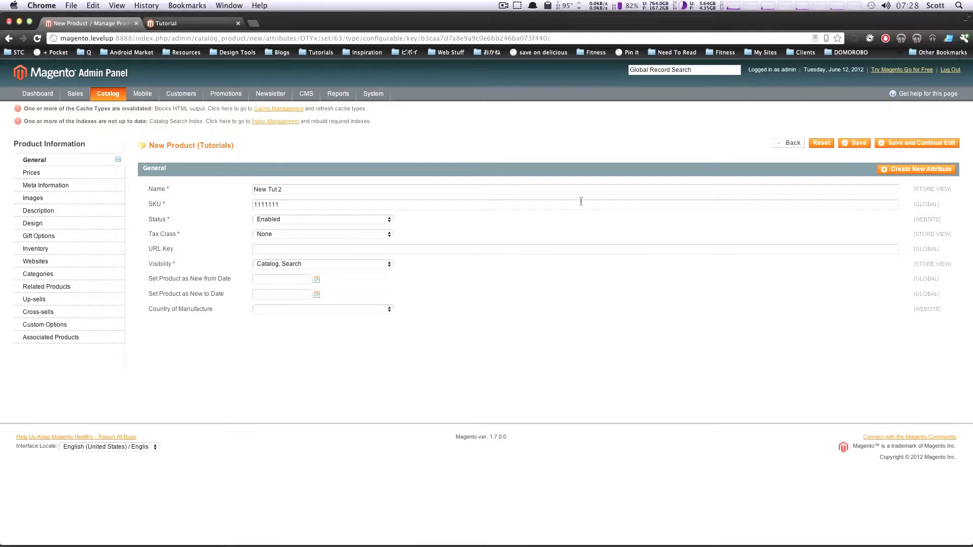
Set the new product's price to 10.00 USD
click(66, 173)
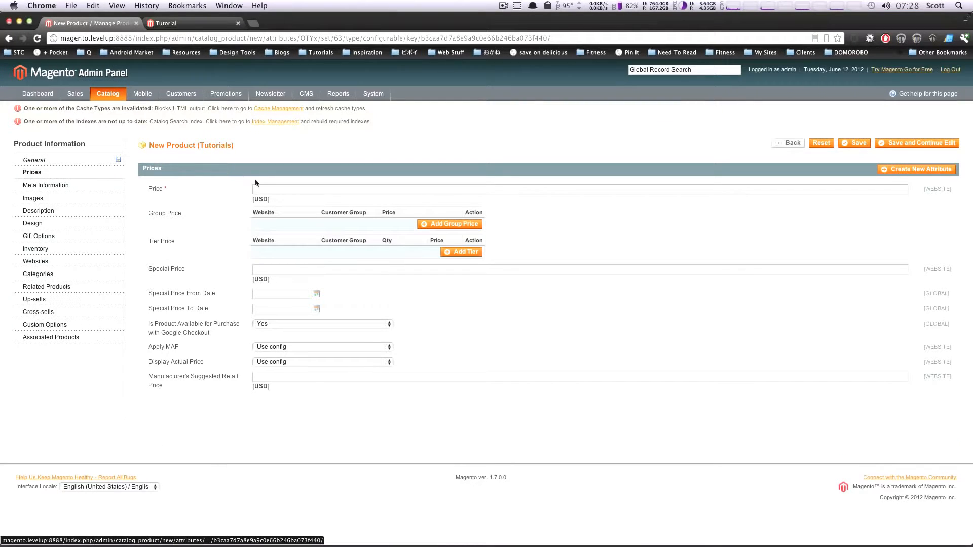
click(265, 188)
text(10)
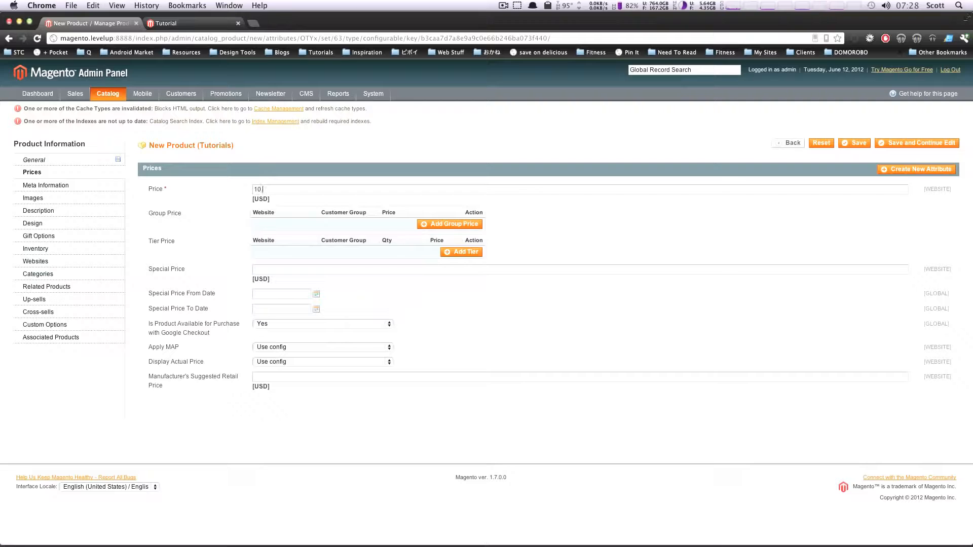
text(.00)
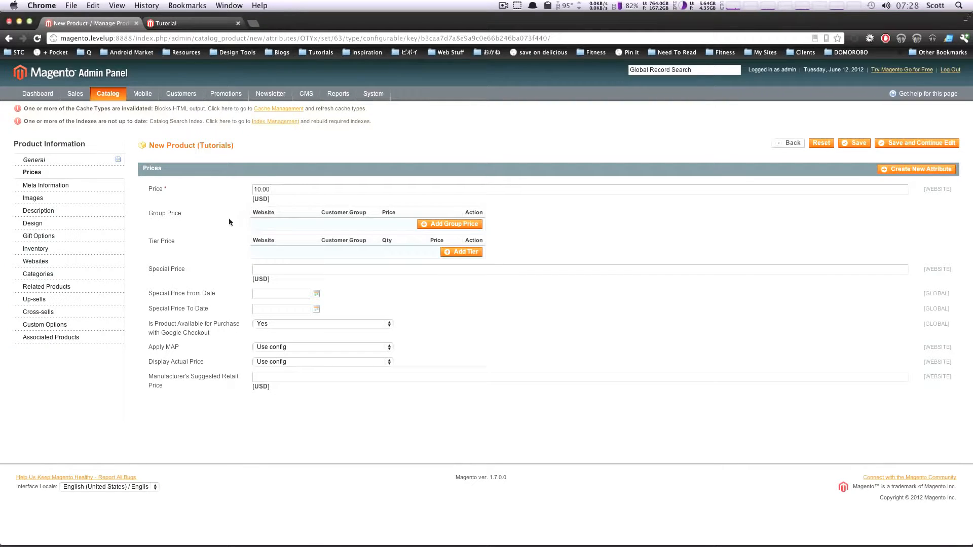
Fill in the product's meta title, meta keywords and meta description with "New Tut 2"
click(55, 186)
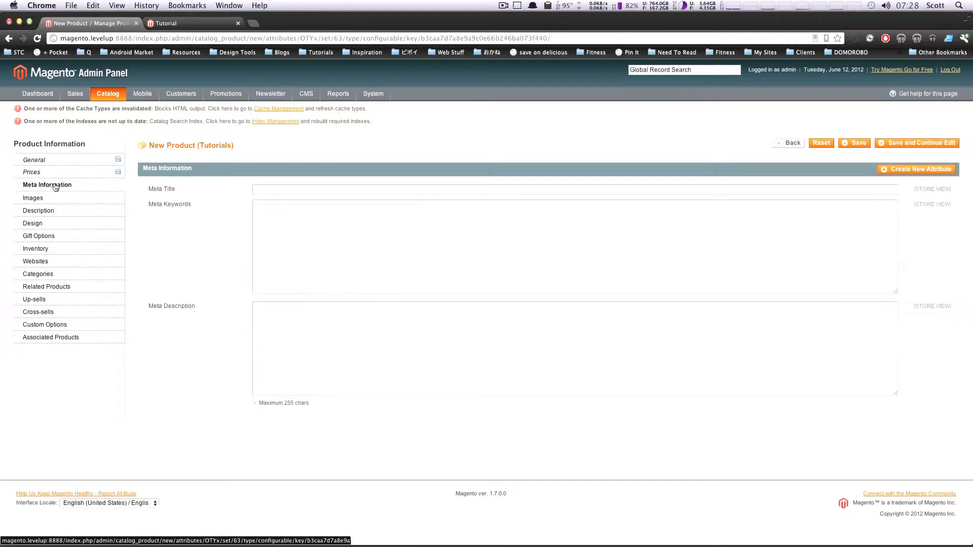
click(405, 190)
text(New Tut 2)
key(Tab)
text(New Tut 2)
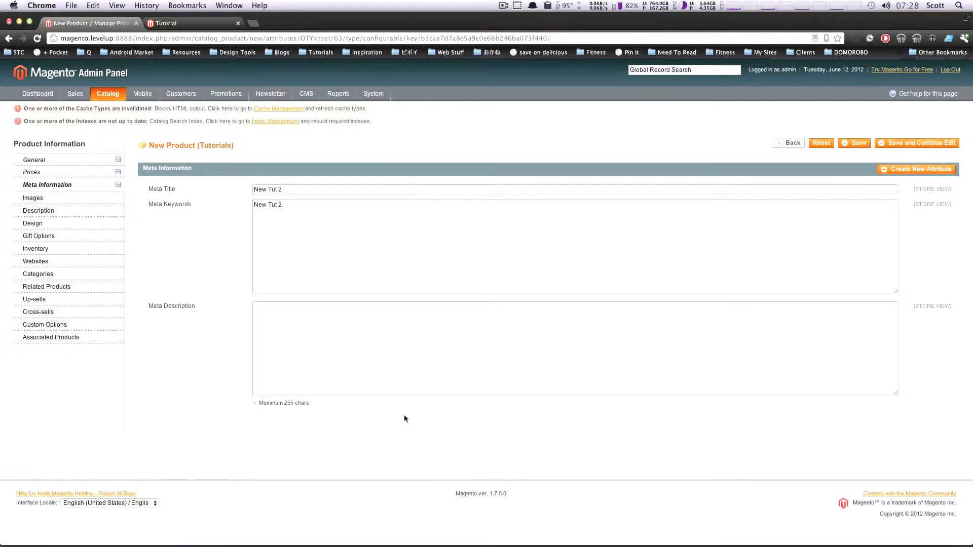
key(Tab)
text(New Tut 2)
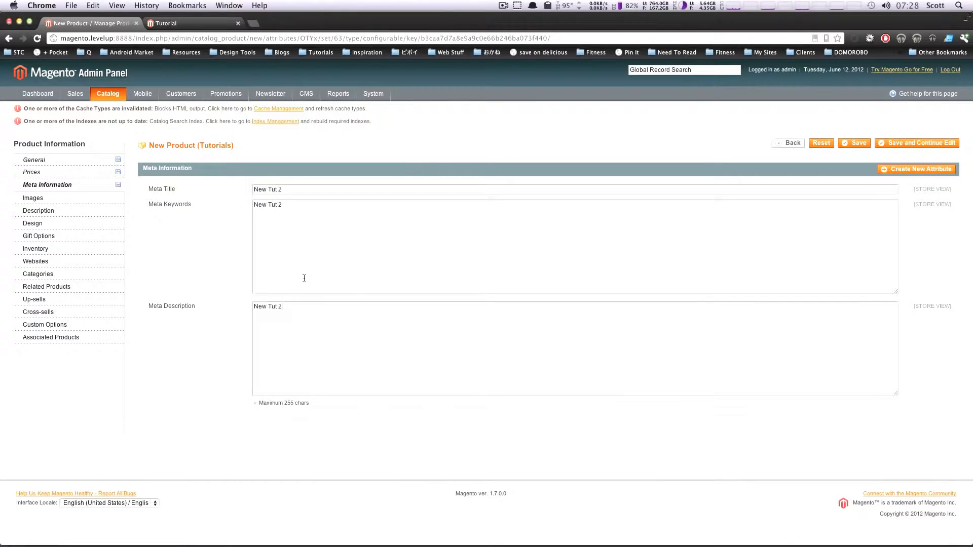
Capture a screenshot of part of the Images page and upload it as the product's first image
click(75, 199)
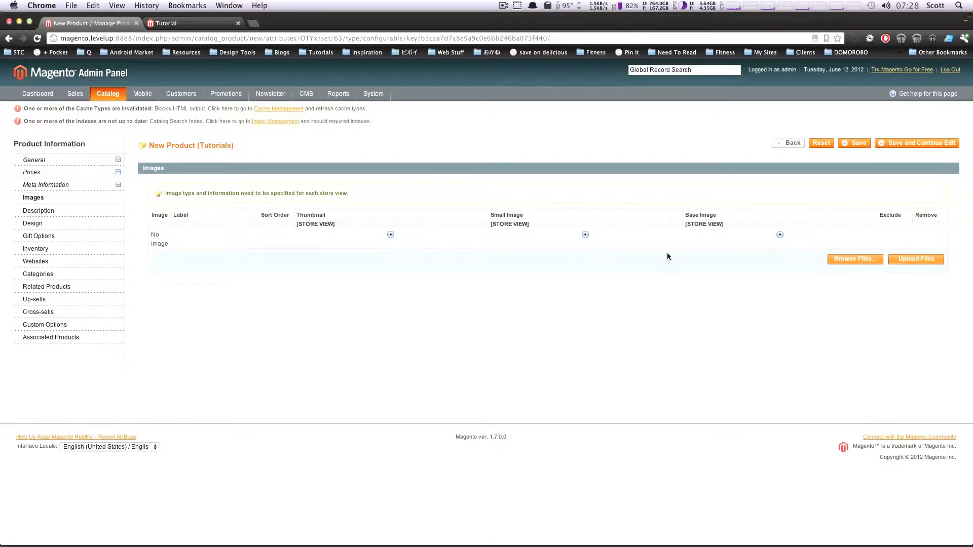
key(super+shift+4)
drag(926, 208, 712, 381)
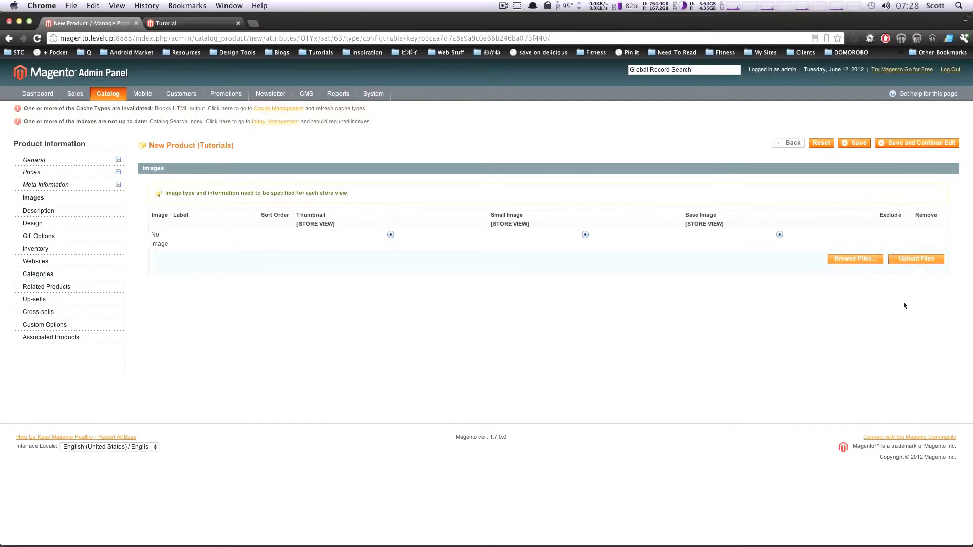
click(862, 261)
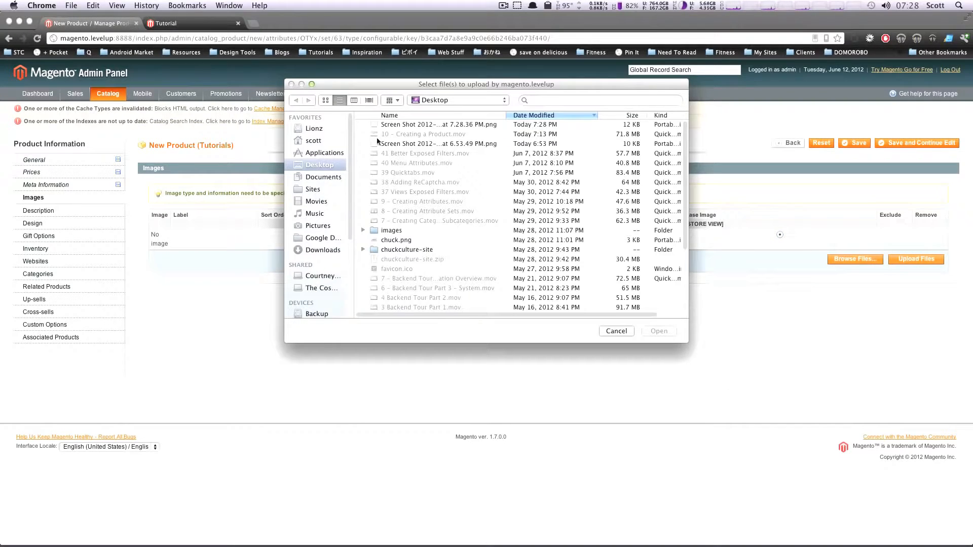
click(396, 124)
key(Return)
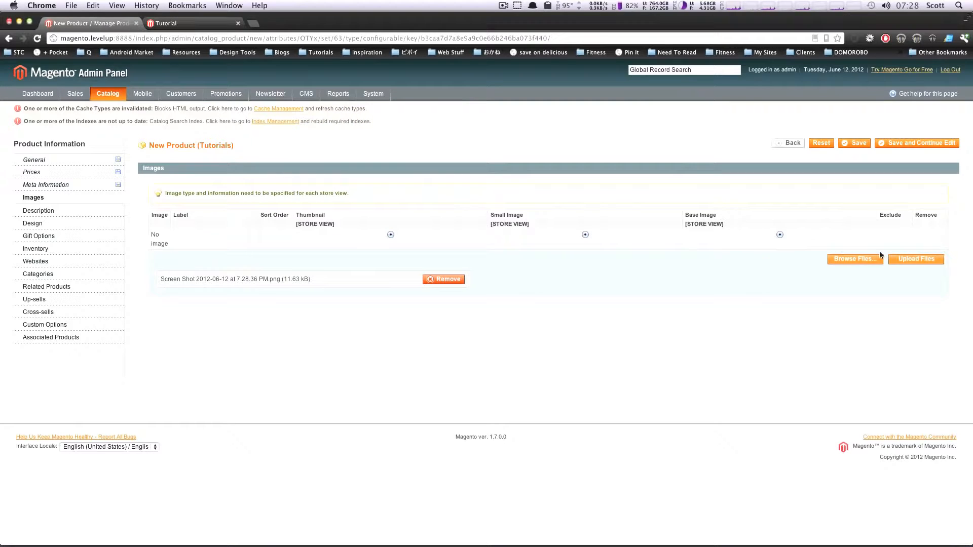
click(917, 259)
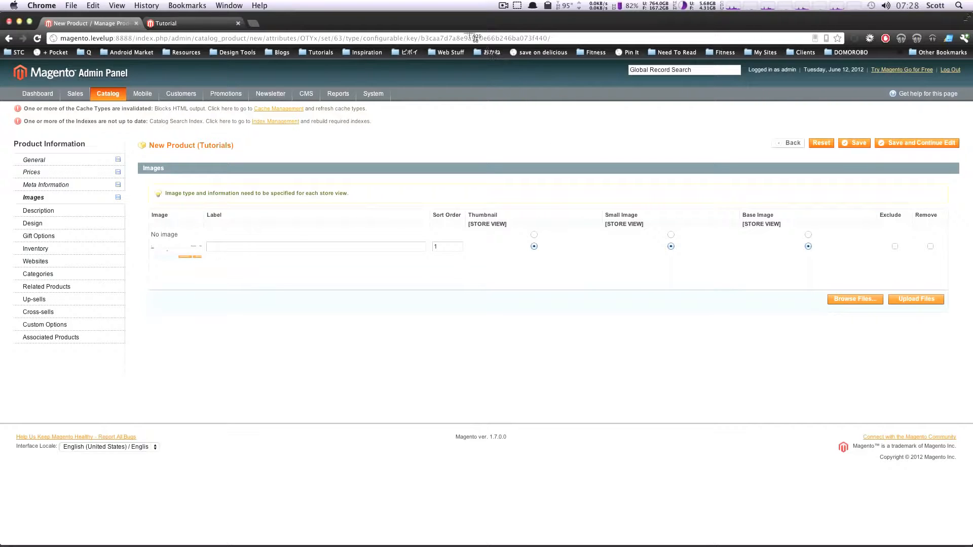
Capture another area of the admin page as a screenshot and upload it as the product's second image
key(super+shift+4)
drag(461, 64, 685, 234)
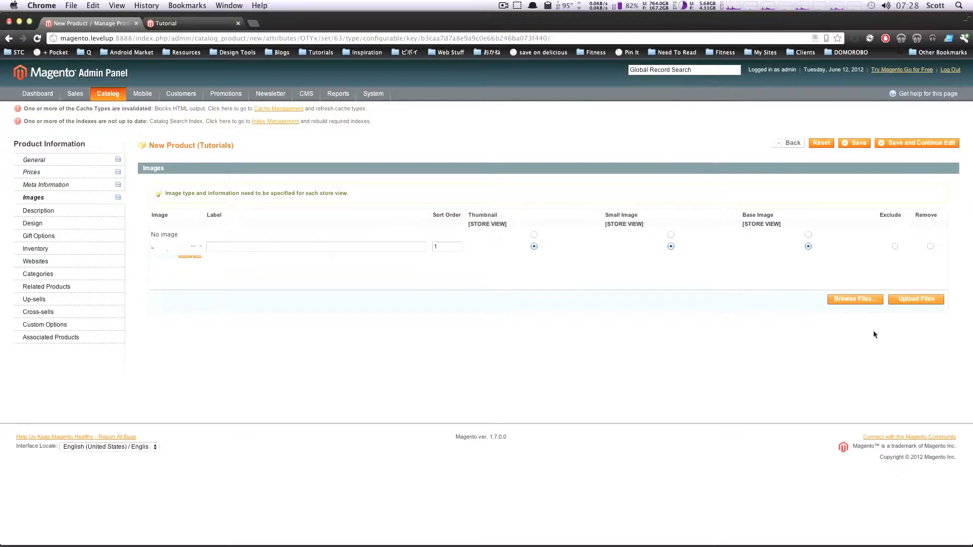
click(840, 302)
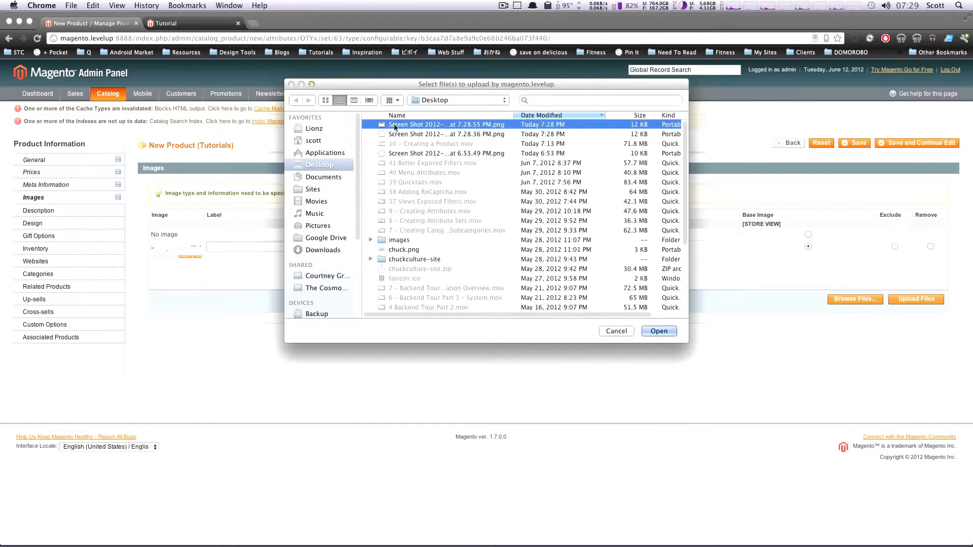
double_click(394, 124)
click(916, 301)
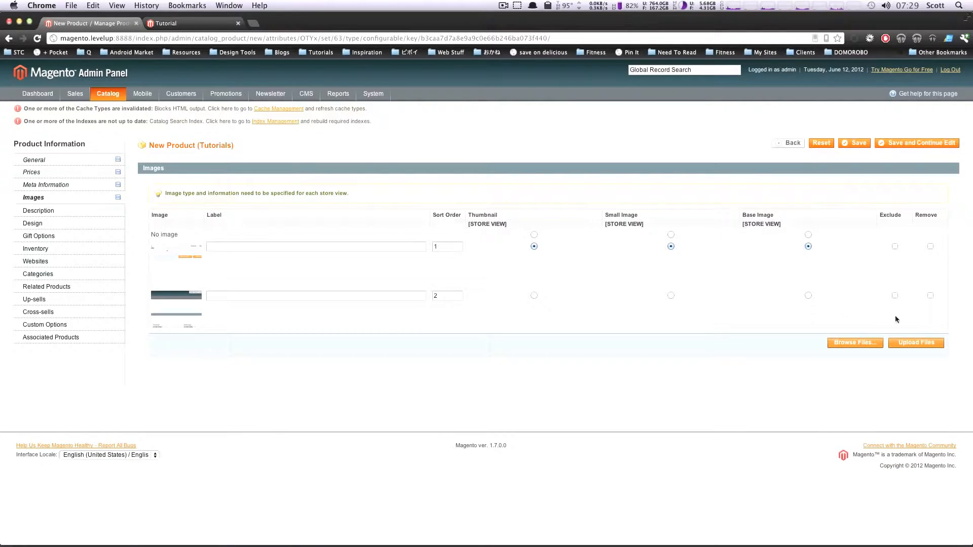
Enter "New Tut 2" as both the product's description and short description
click(73, 213)
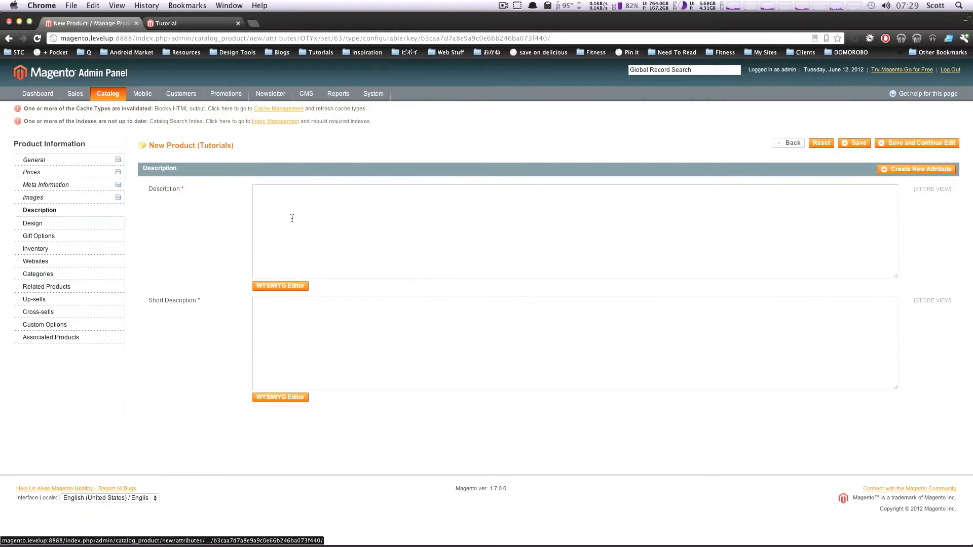
click(305, 217)
text(New Tut 2)
key(Tab)
text(New Tut 2)
Skip the design and gift options, and set the product's stock availability to In Stock
click(78, 227)
click(45, 237)
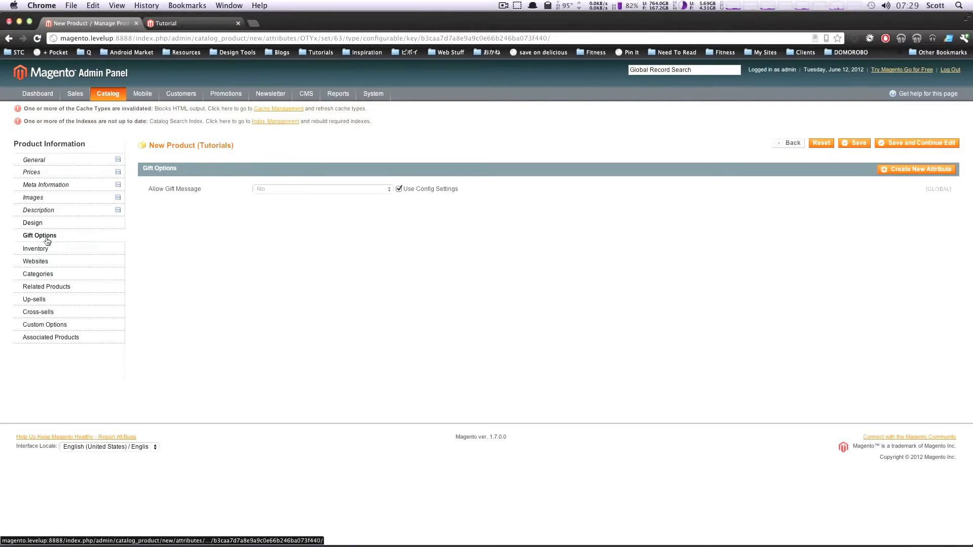
click(80, 253)
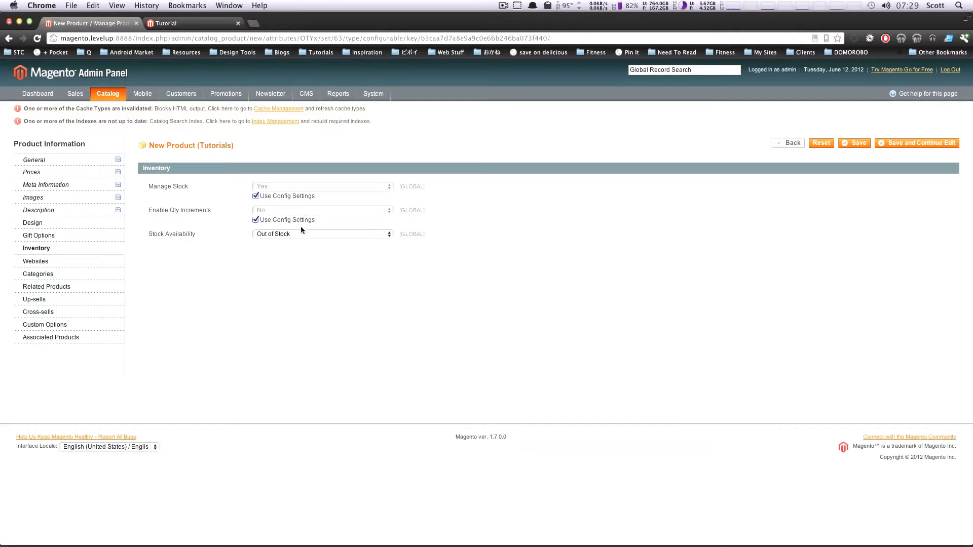
click(294, 234)
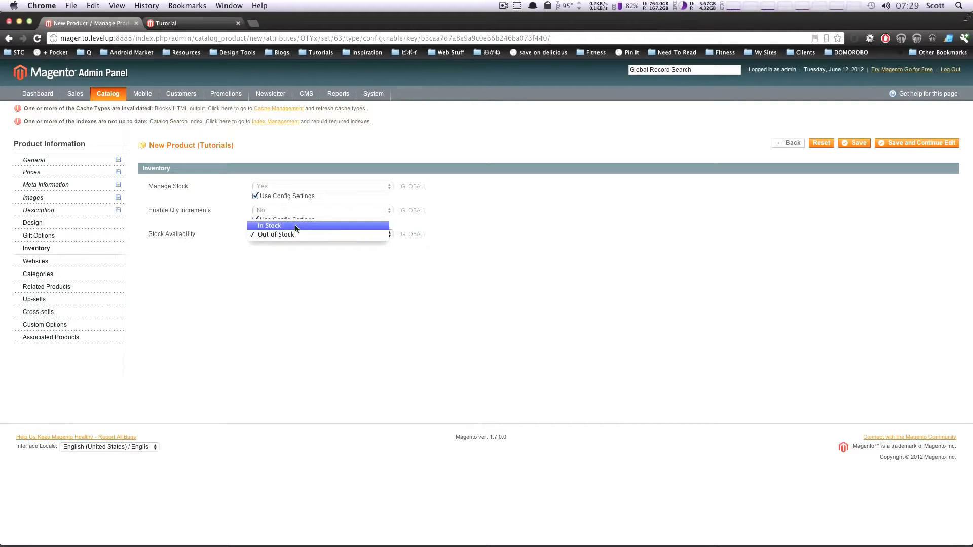
click(297, 226)
Assign the product to Main Website and to the Tutorials category
click(80, 262)
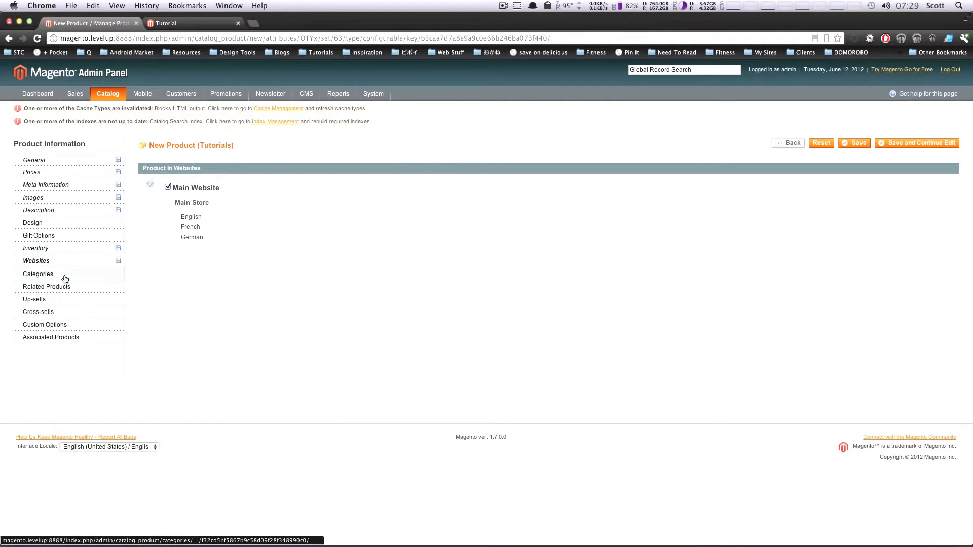
click(63, 275)
click(174, 222)
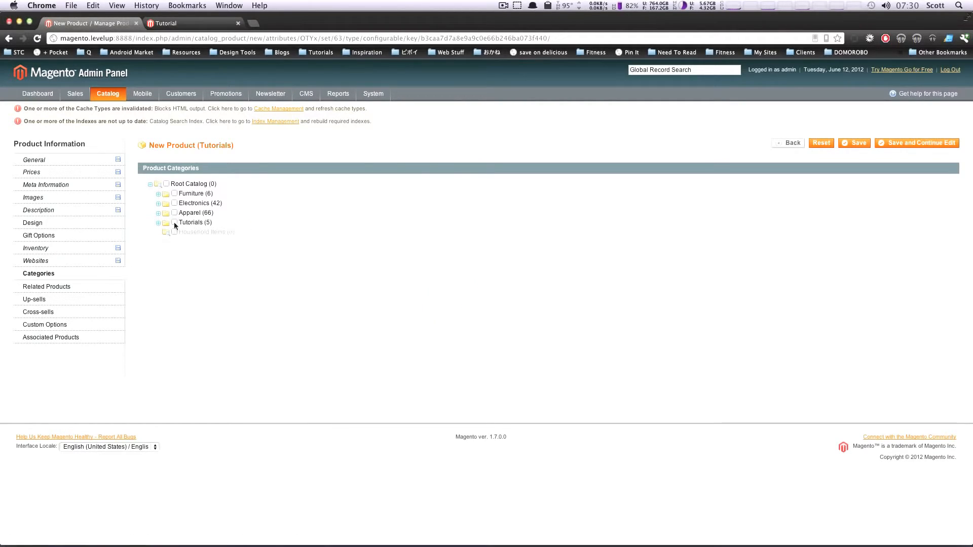
Add Computer and Microsoft Wireless Optical Mouse 5000 as related products
click(69, 287)
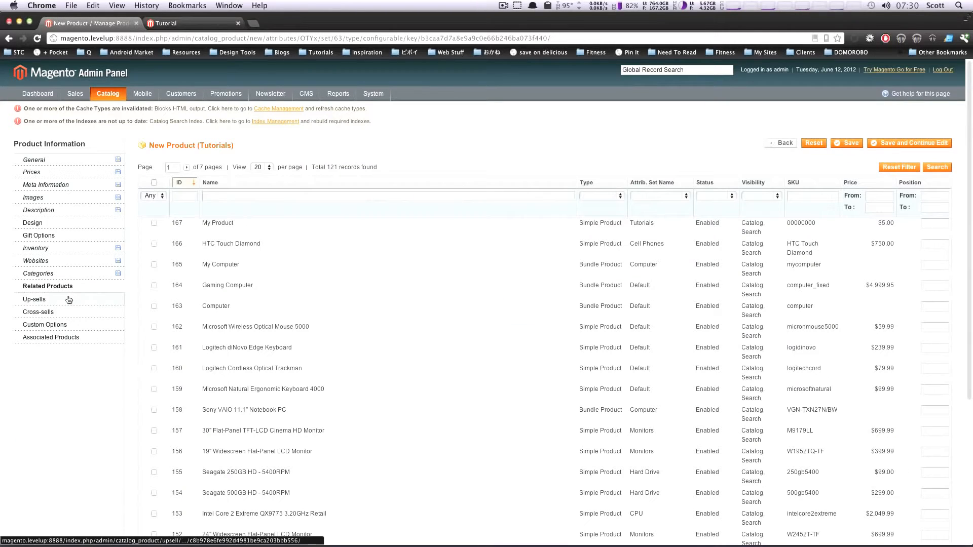
click(153, 306)
click(153, 327)
Add Gaming Computer, Computer and Microsoft Wireless Optical Mouse 5000 as cross-sell products
click(39, 312)
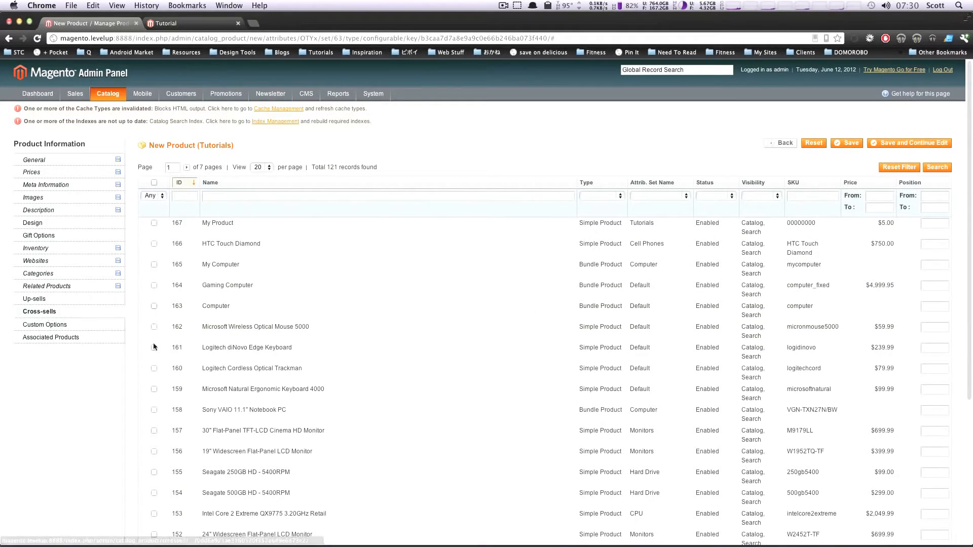
click(154, 307)
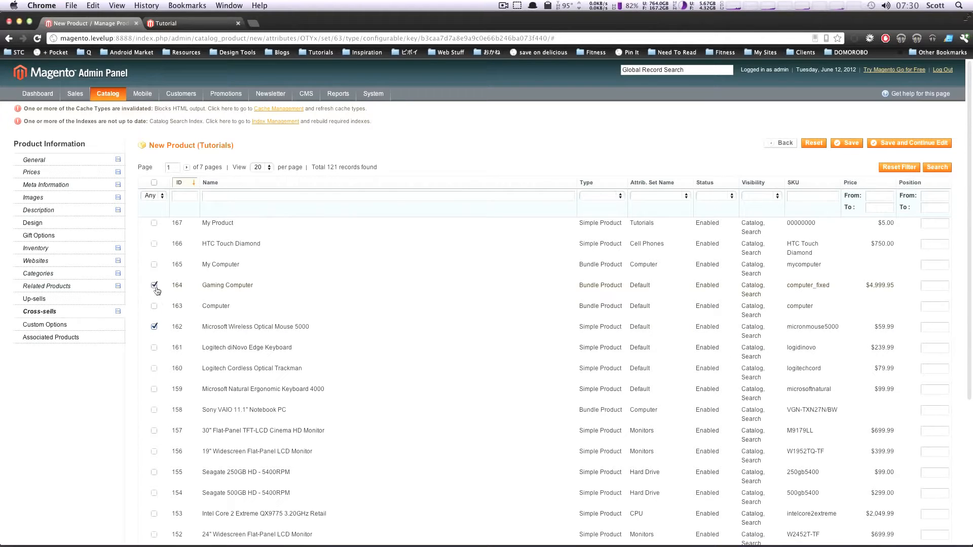
click(155, 285)
Check the custom options and the associated products for Format, and save the configurable product
click(84, 324)
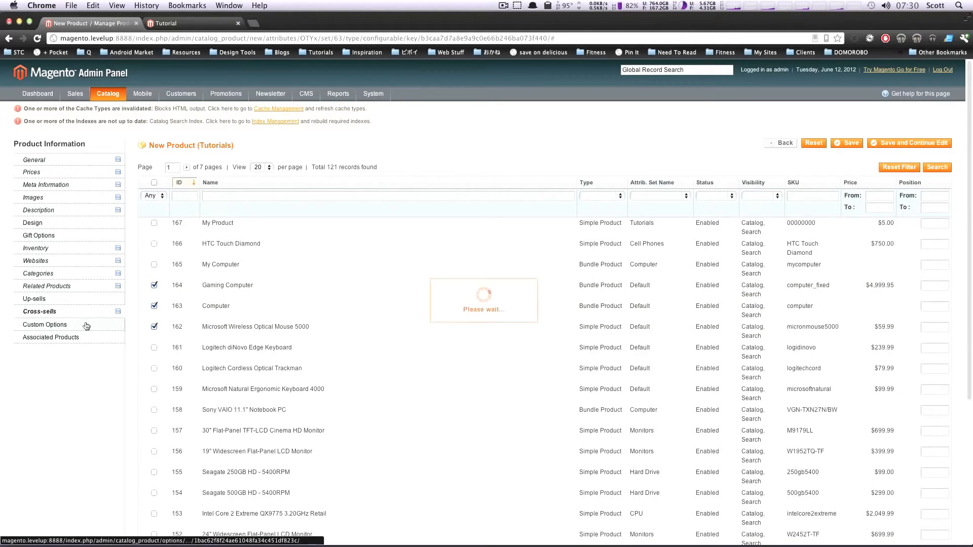
click(76, 339)
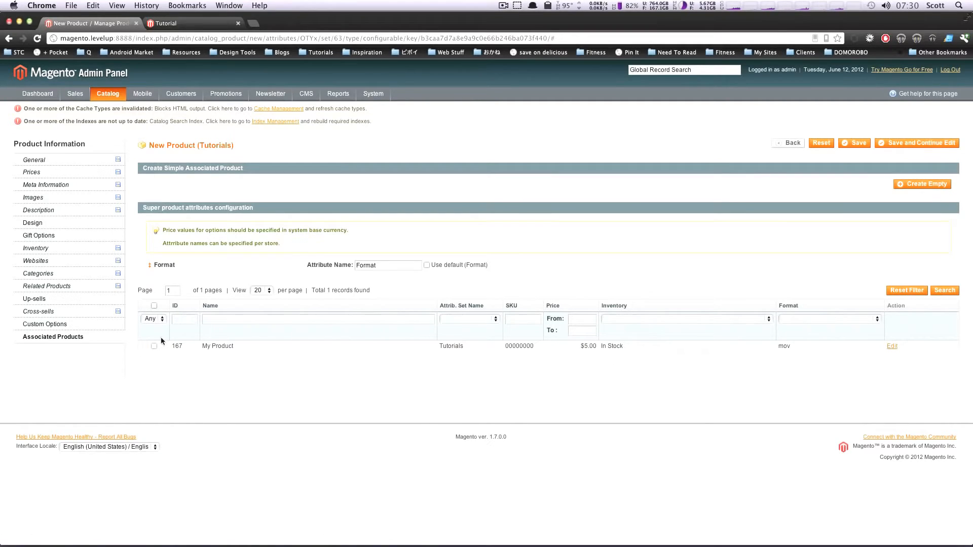
click(863, 144)
click(854, 146)
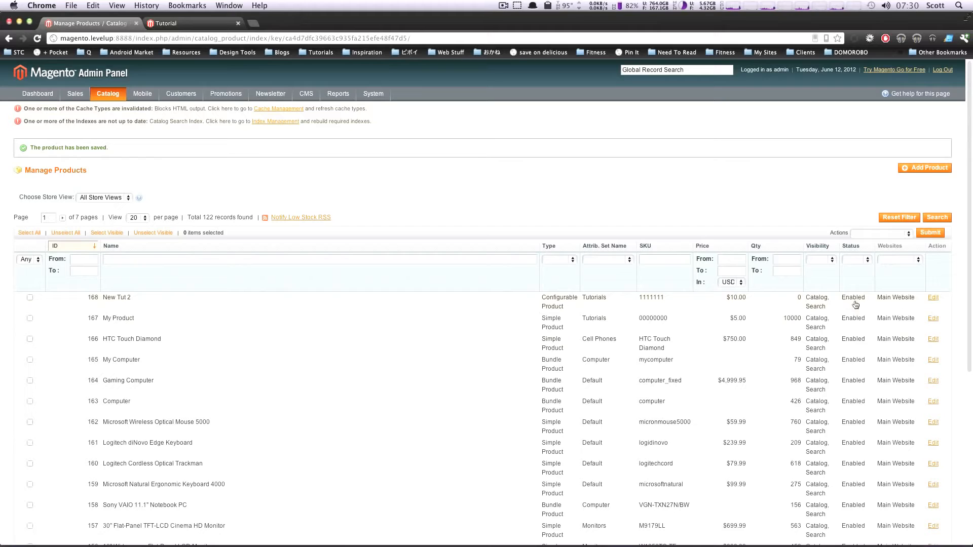
Switch to the storefront and look for the new product in the Tutorials category and its Magento Tutorials subcategory
click(177, 25)
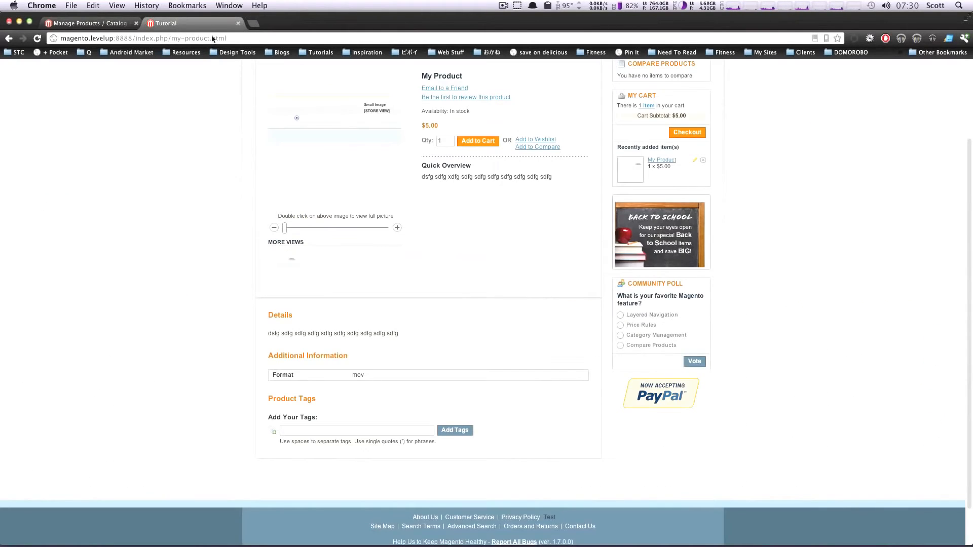
scroll(381, 174, up, 2)
scroll(382, 174, up, 2)
click(383, 130)
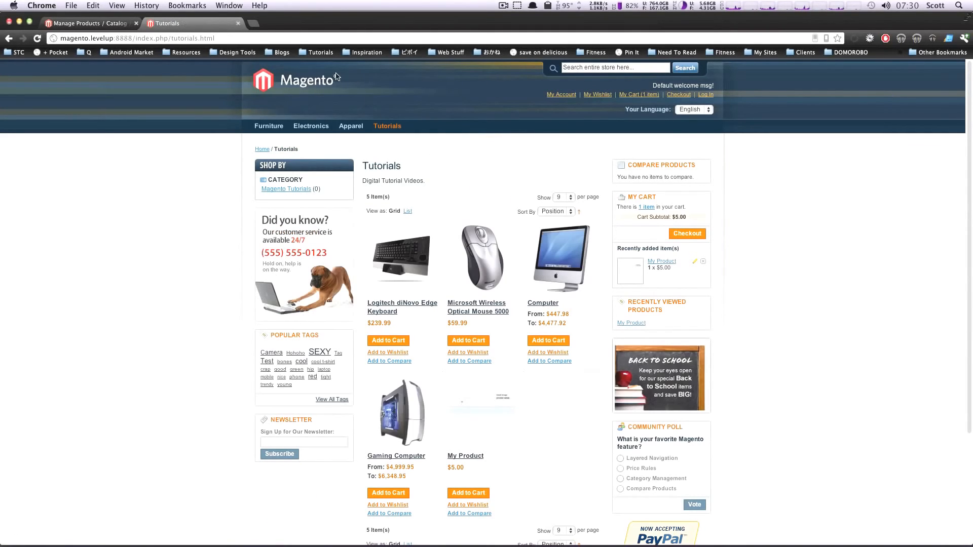
mouse_move(386, 126)
click(393, 143)
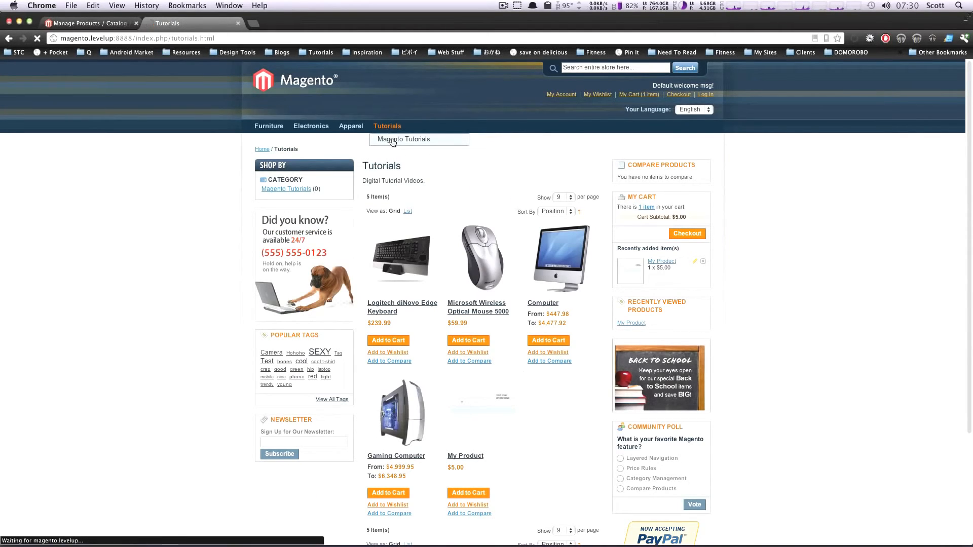
scroll(456, 185, down, 10)
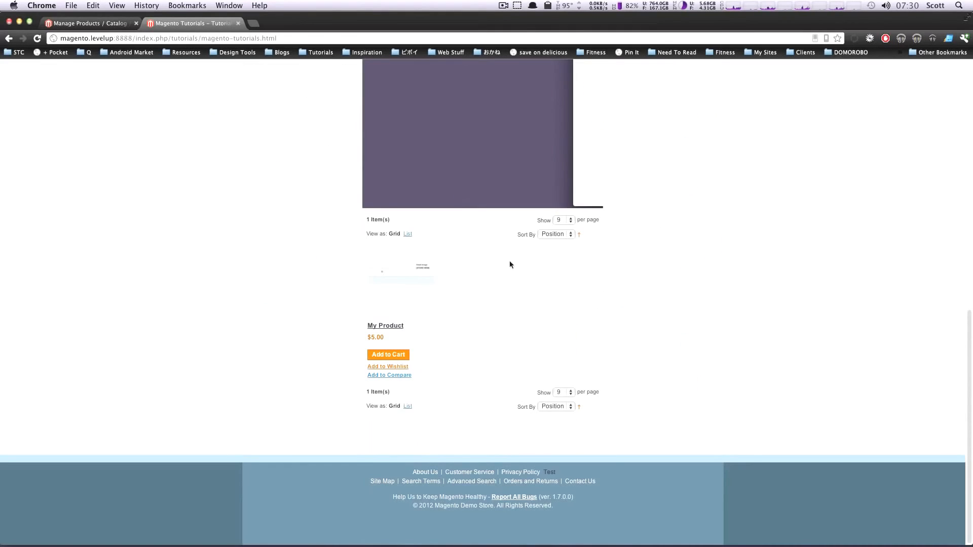
scroll(385, 325, up, 10)
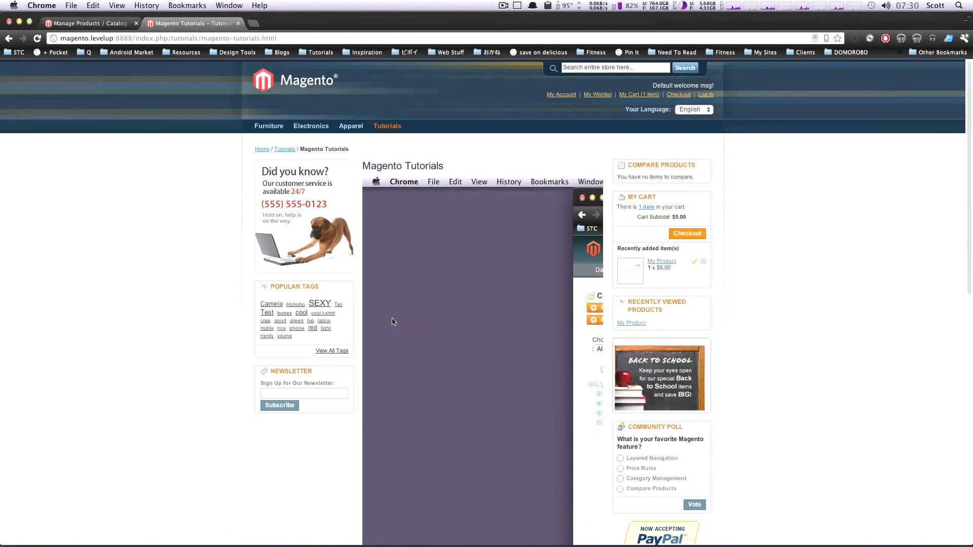
click(388, 131)
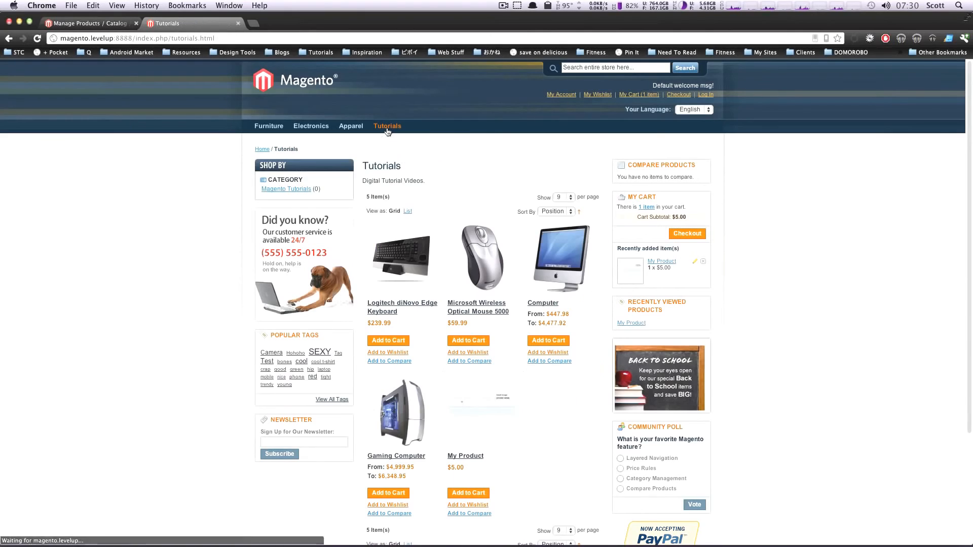